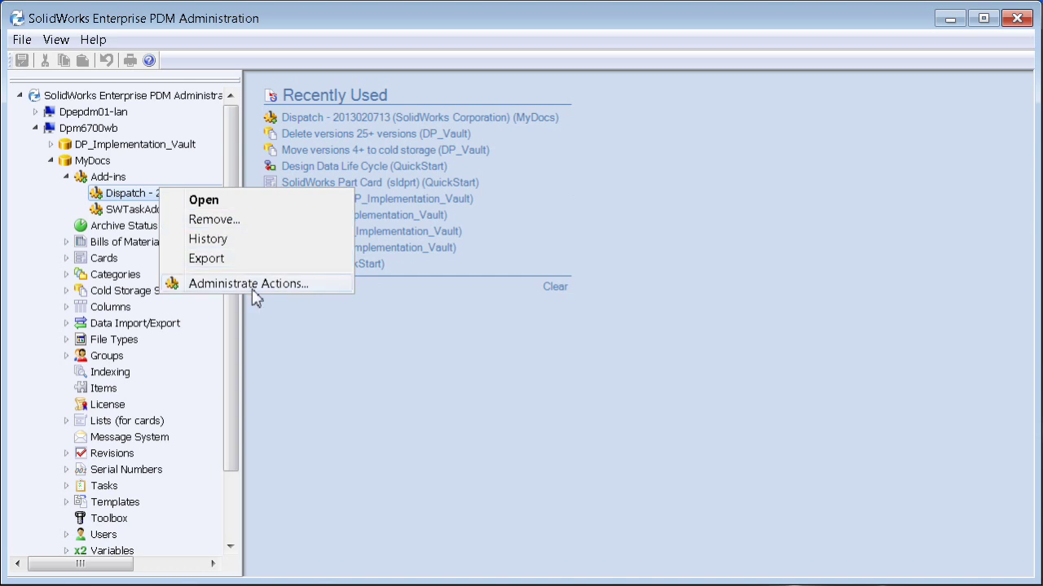
# - Start a new Dispatch action from Administrate Actions, opening a blank Edit Action dialog
pyautogui.click(252, 290)
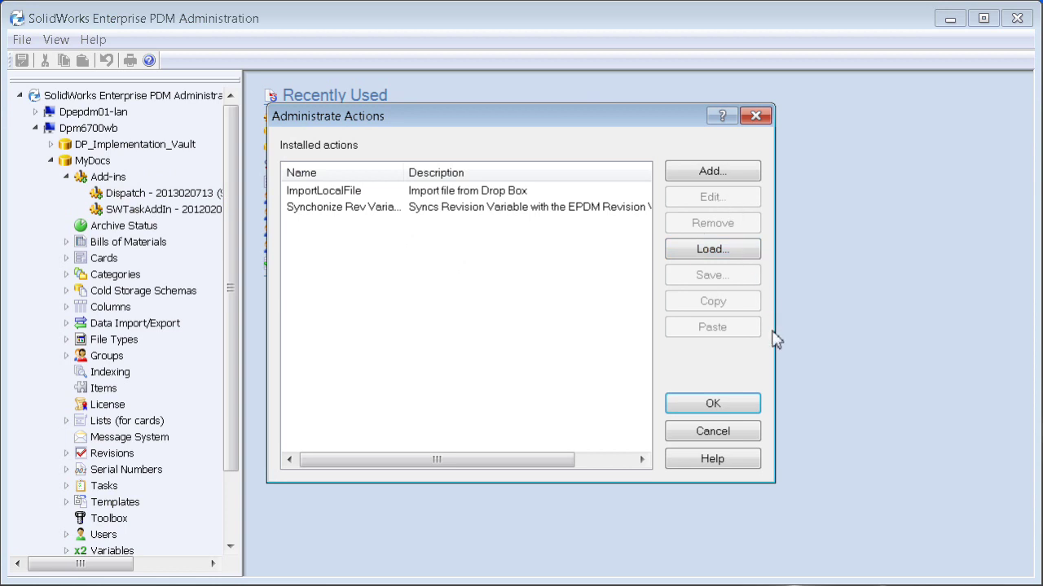
pyautogui.click(726, 172)
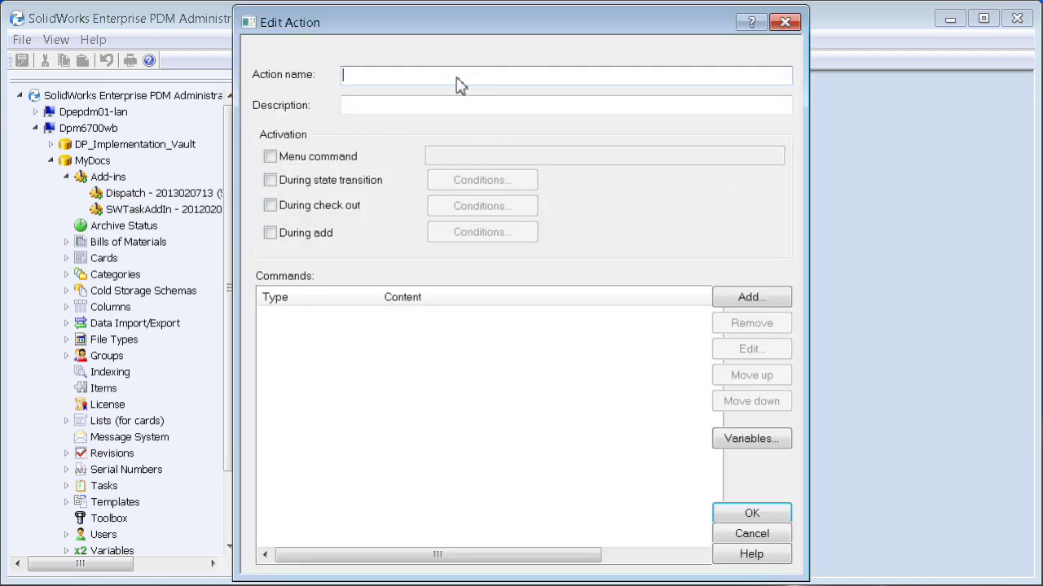
# - Name the action 'Test Script', describe it 'Test for validation', and add menu command 'Test Validation Script'
pyautogui.write('Test Script')
pyautogui.click(418, 107)
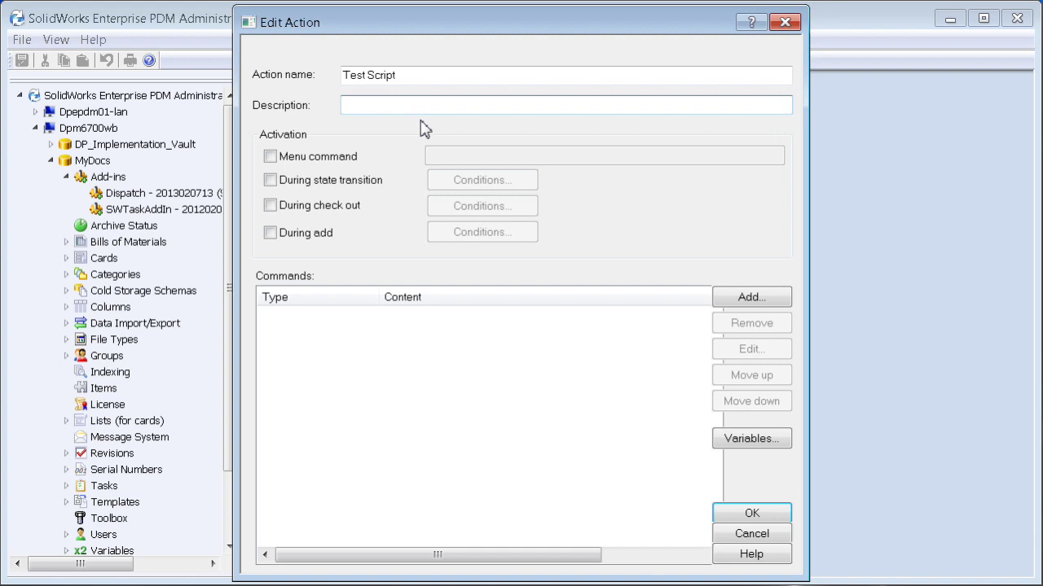
pyautogui.write('Test for validation')
pyautogui.click(323, 156)
pyautogui.click(436, 159)
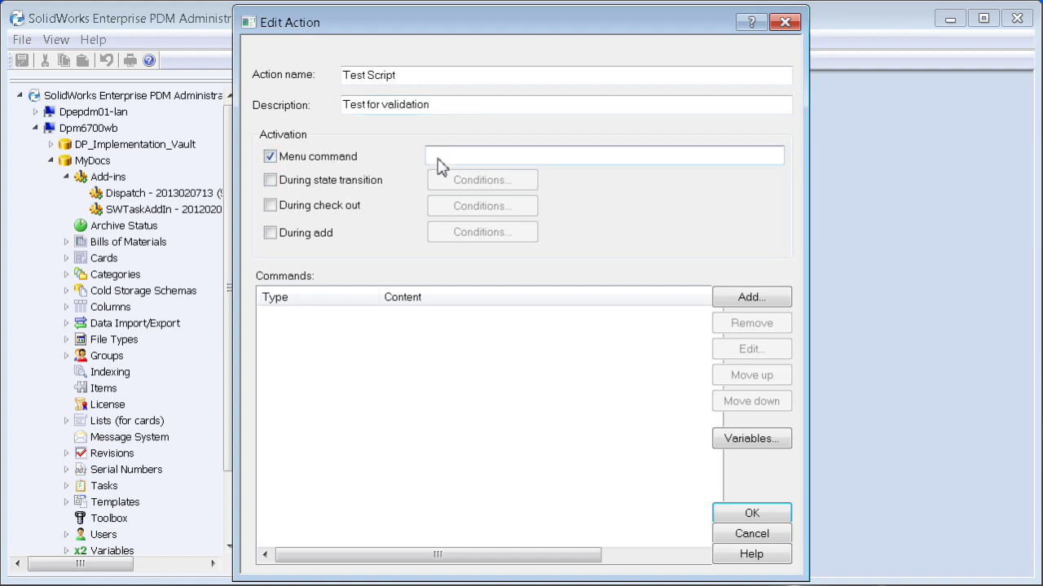
pyautogui.write('Test Validation Script')
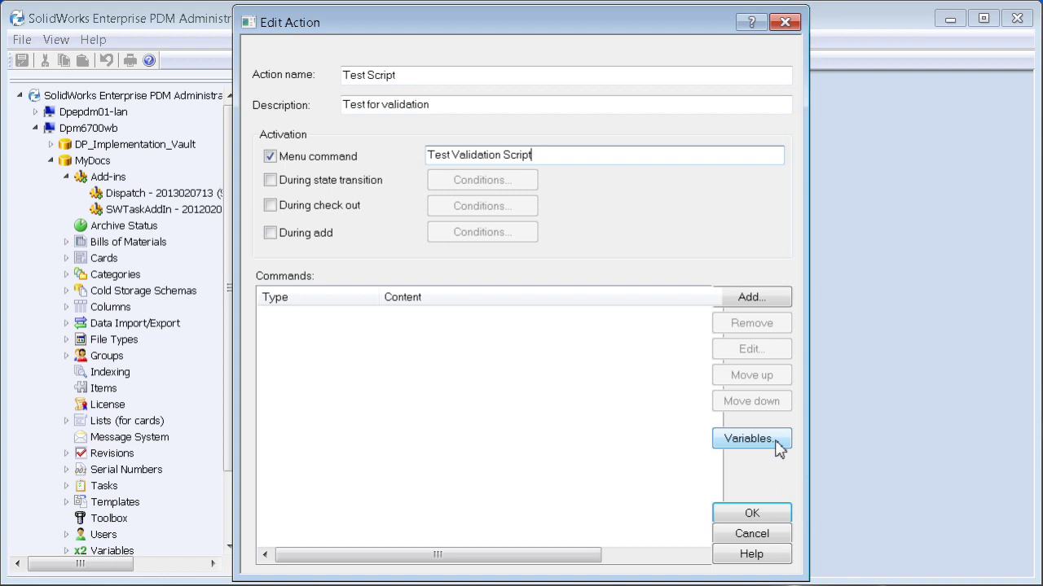
# - Add an OK MessageBox command that displays 'Script Would Run Here!'
pyautogui.click(740, 303)
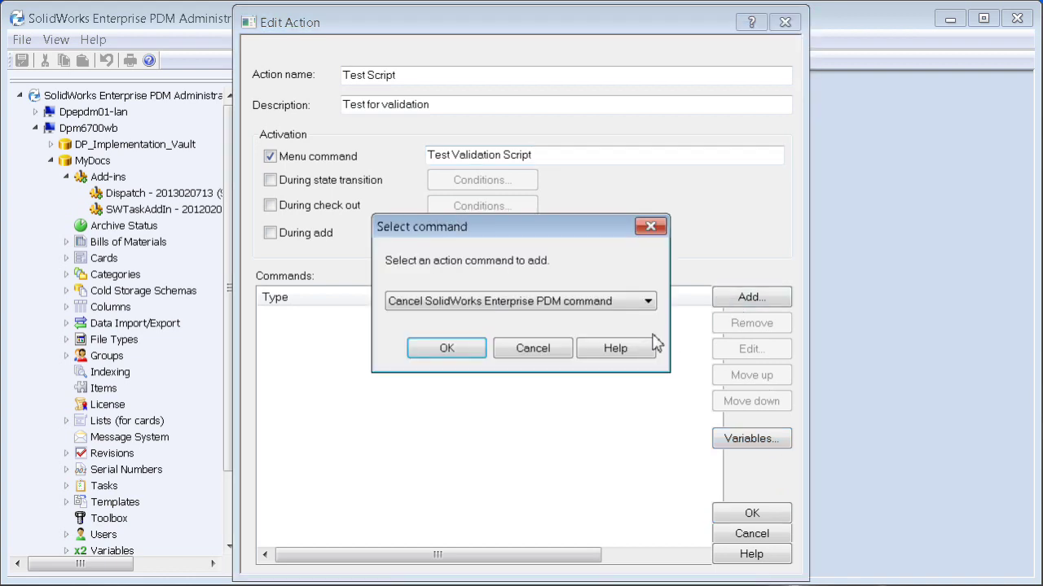
pyautogui.click(546, 307)
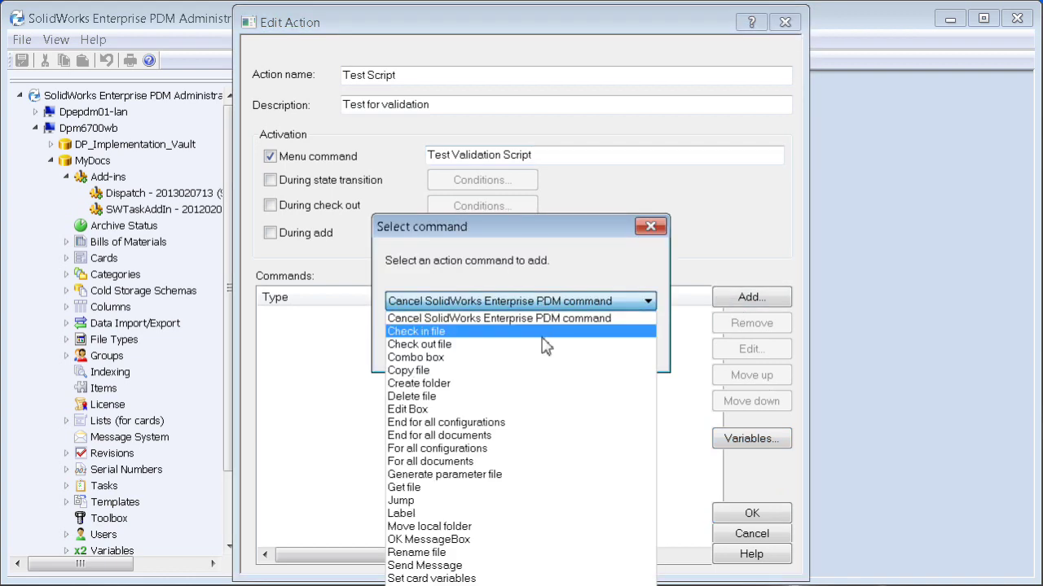
pyautogui.click(519, 540)
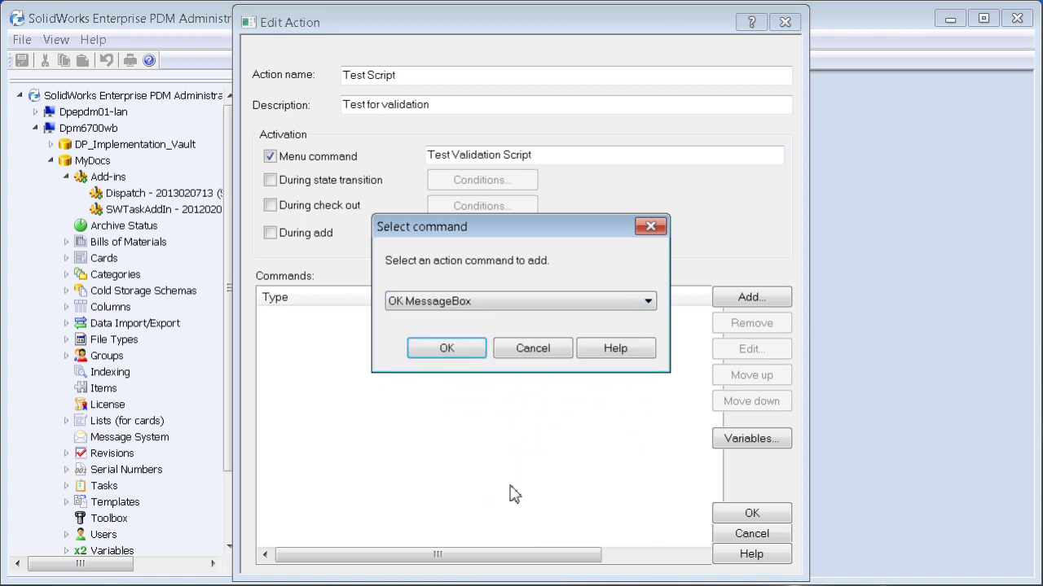
pyautogui.click(446, 351)
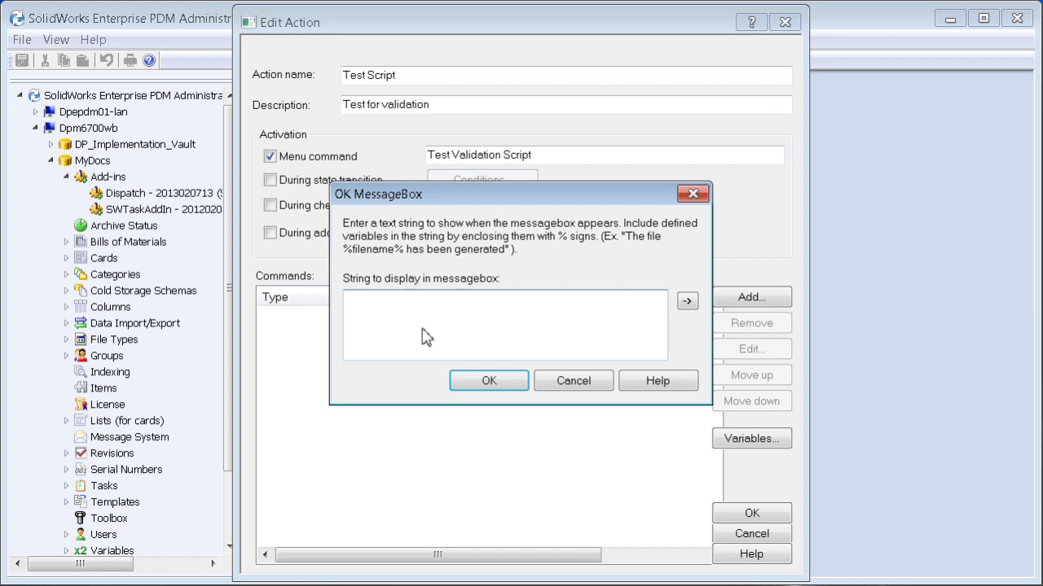
pyautogui.write('Script Would Run')
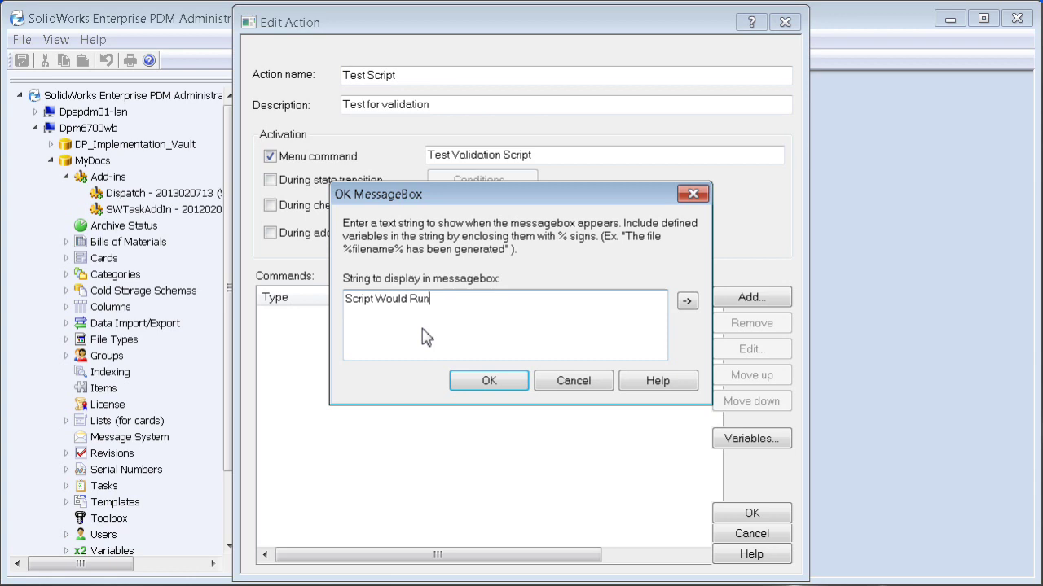
pyautogui.write(' Here')
pyautogui.click(489, 379)
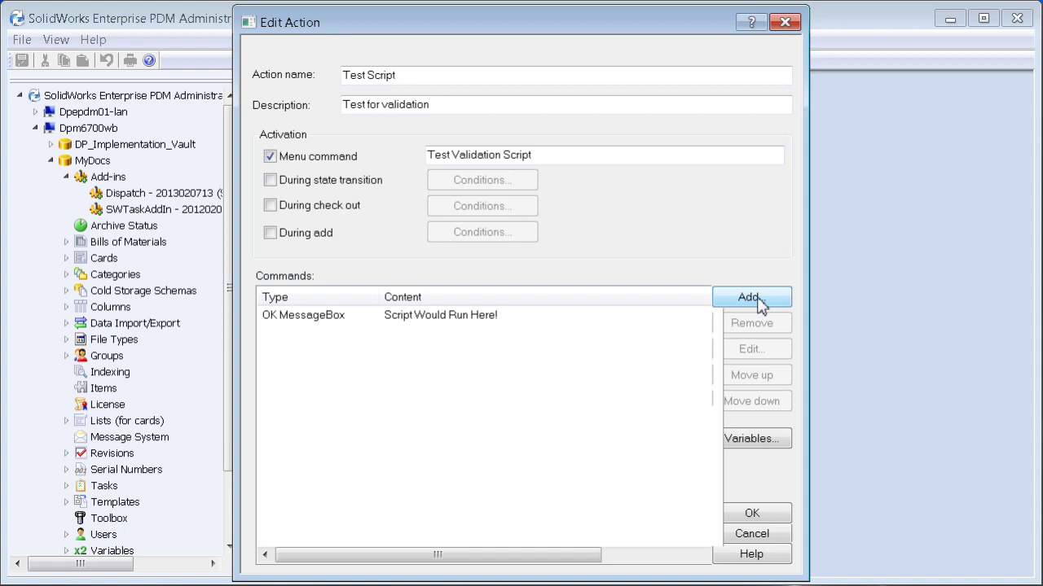
# - Add an action variable d_Password of type Runtime variable
pyautogui.click(766, 441)
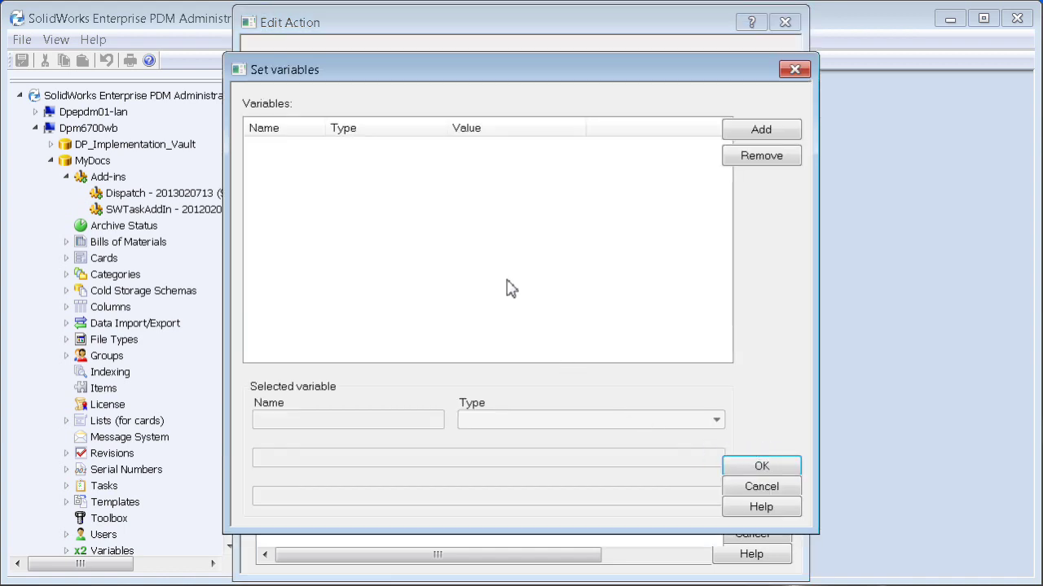
pyautogui.click(766, 130)
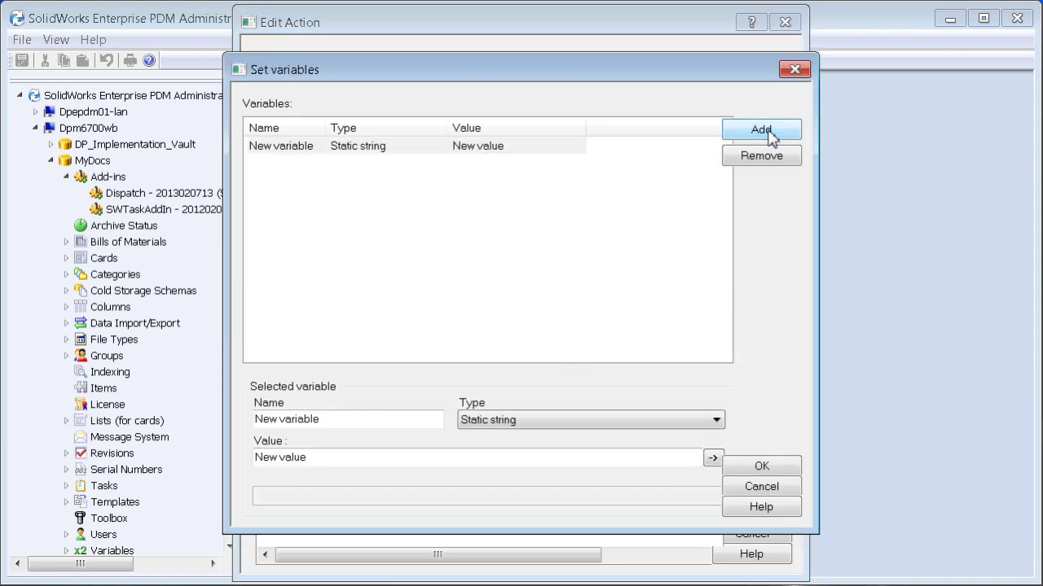
pyautogui.click(379, 421)
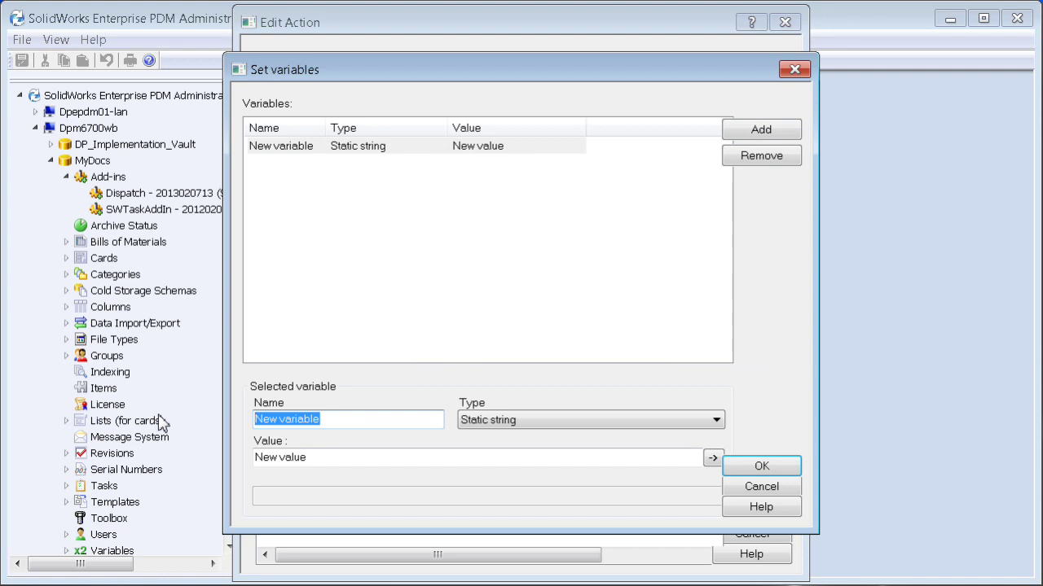
pyautogui.write('d_Pass')
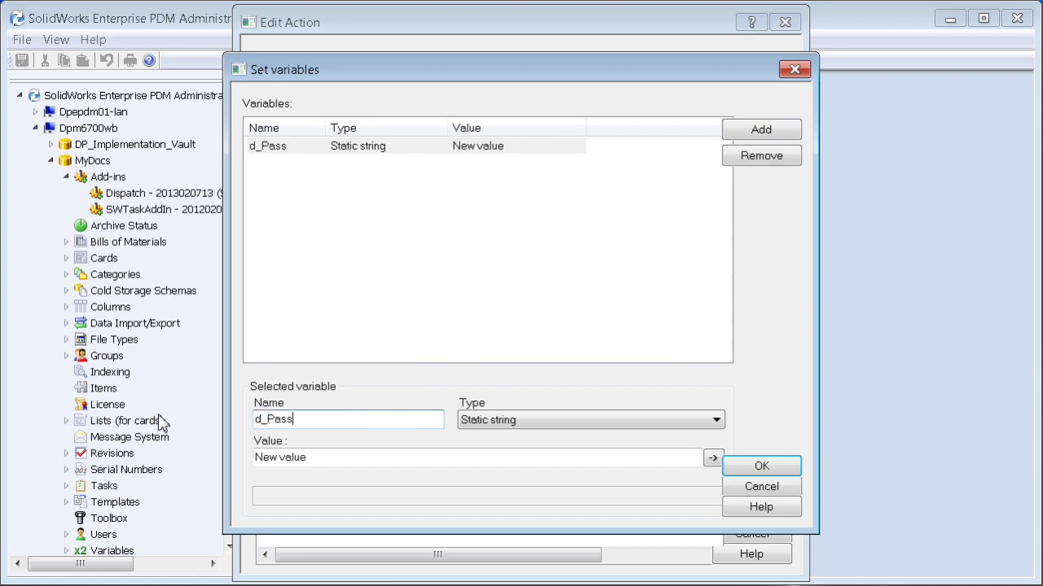
pyautogui.write('word')
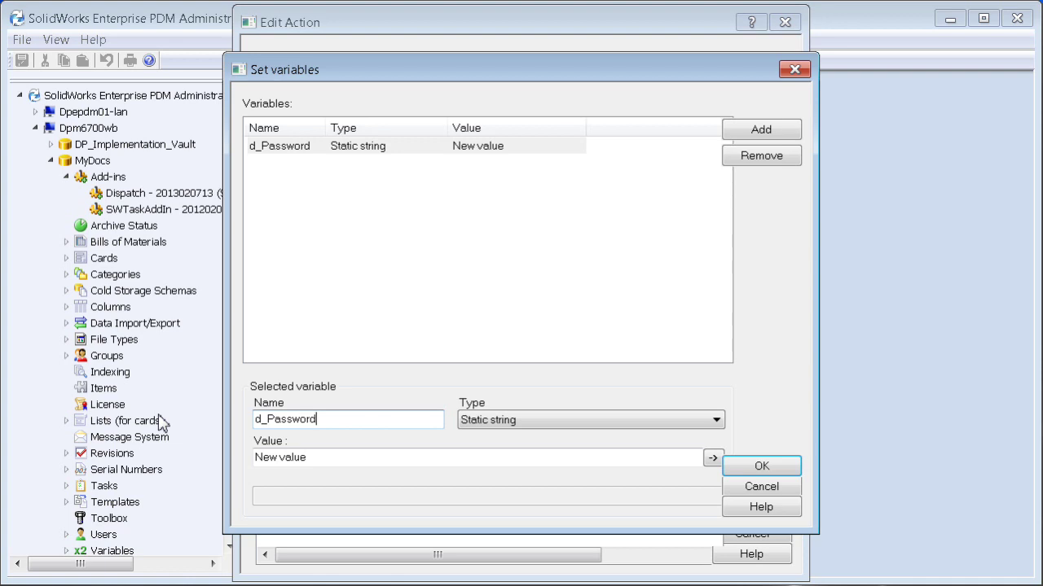
pyautogui.click(495, 424)
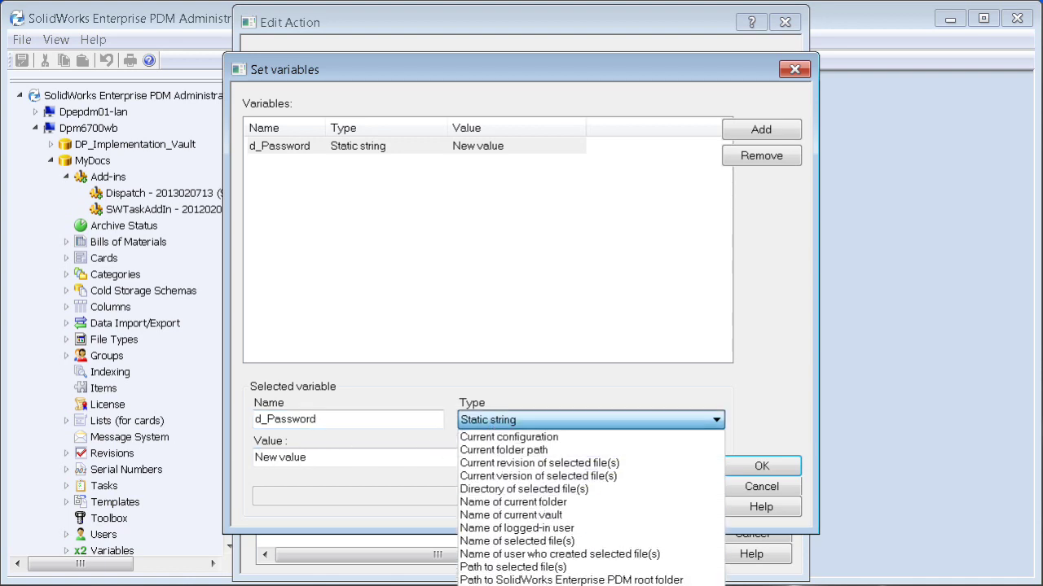
pyautogui.click(489, 585)
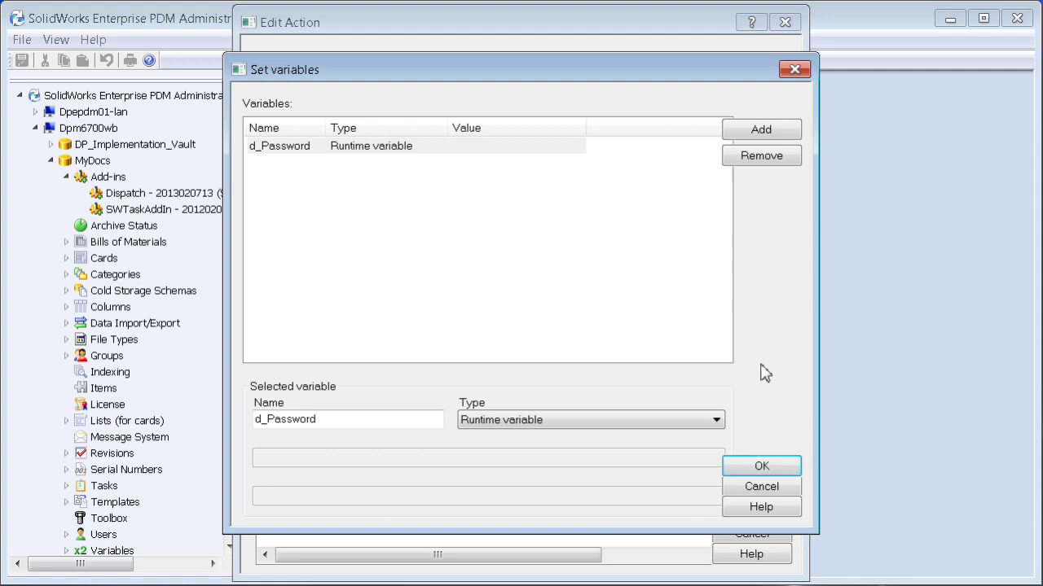
# - Add variable d_User holding the name of the logged-in user, and confirm the variables
pyautogui.click(770, 133)
pyautogui.click(368, 424)
pyautogui.moveTo(368, 432); pyautogui.dragTo(236, 425)
pyautogui.write('d_User')
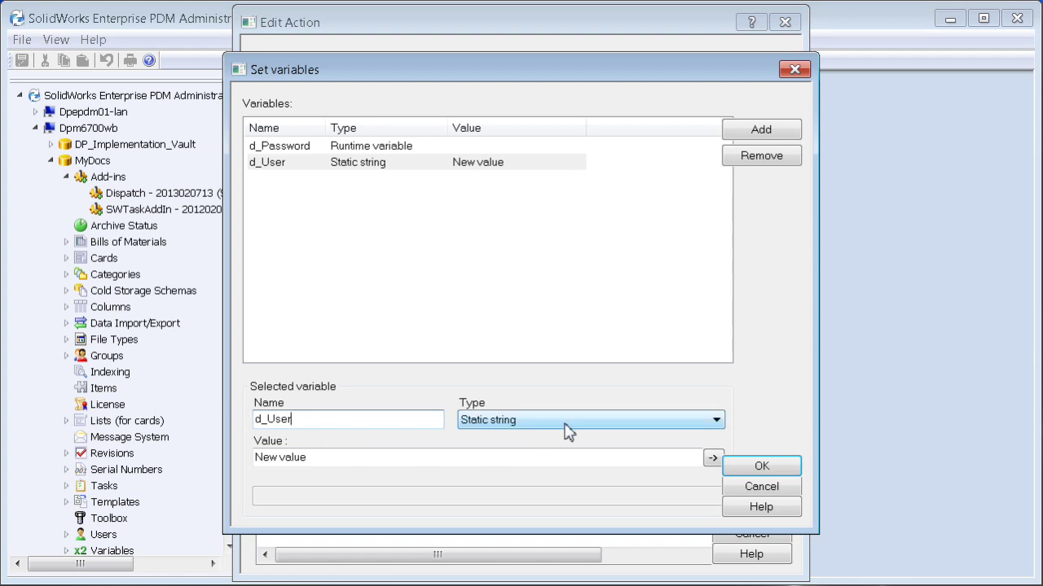
pyautogui.click(601, 424)
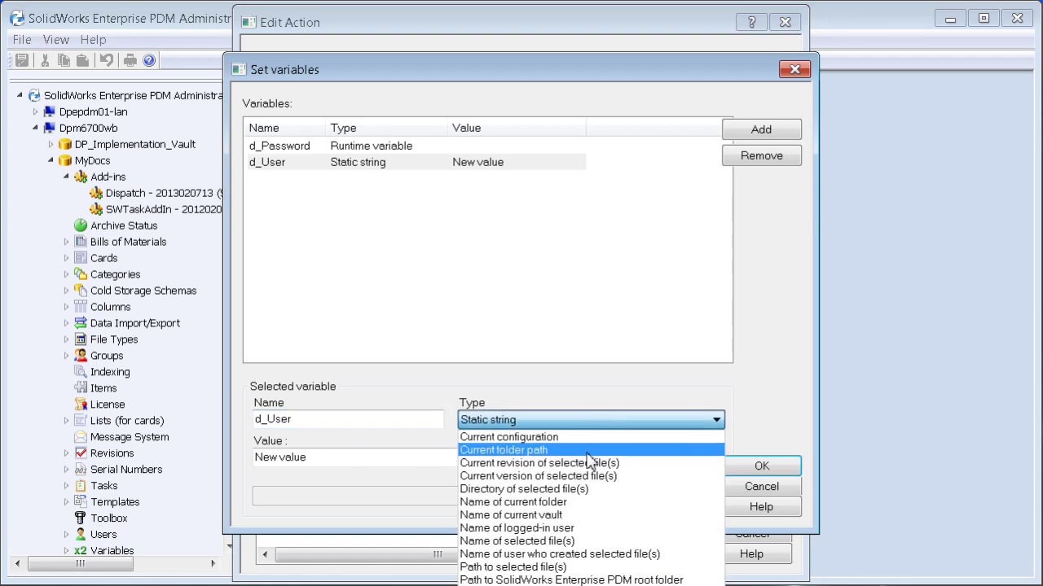
pyautogui.click(595, 529)
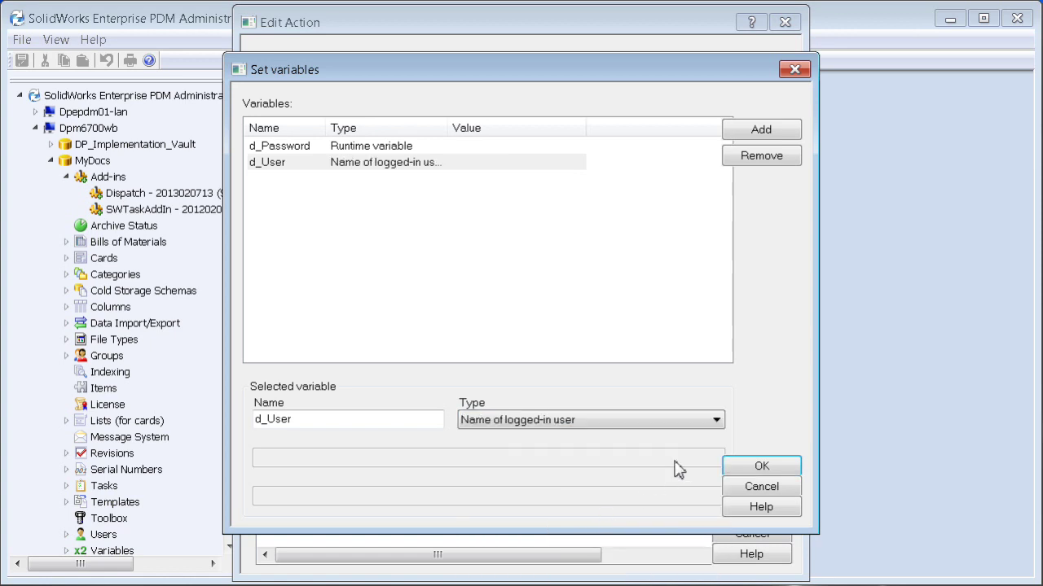
pyautogui.click(766, 466)
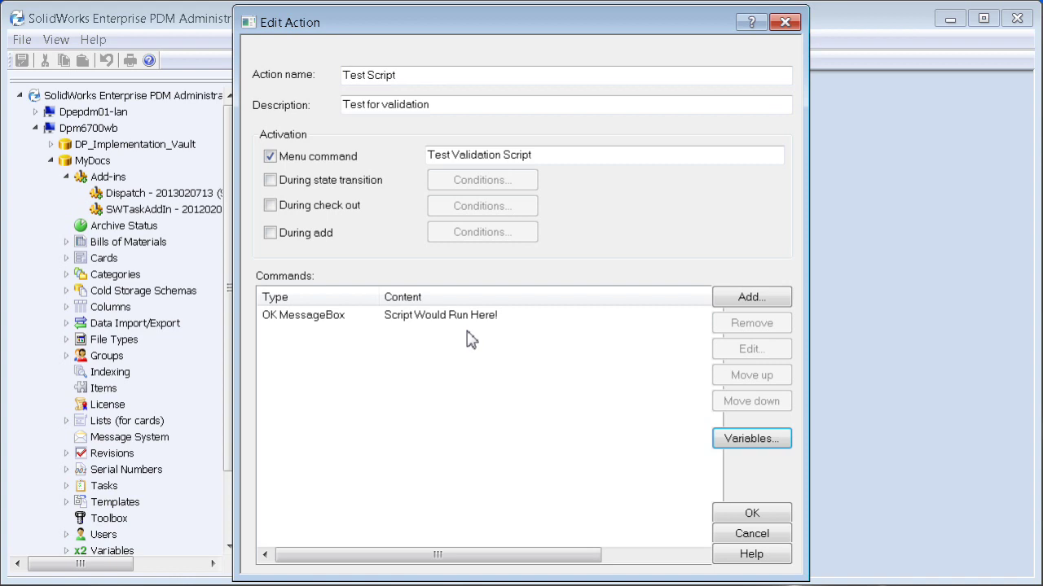
# - Append an OK MessageBox command showing 'Done!' after 'Script Would Run Here!'
pyautogui.click(346, 318)
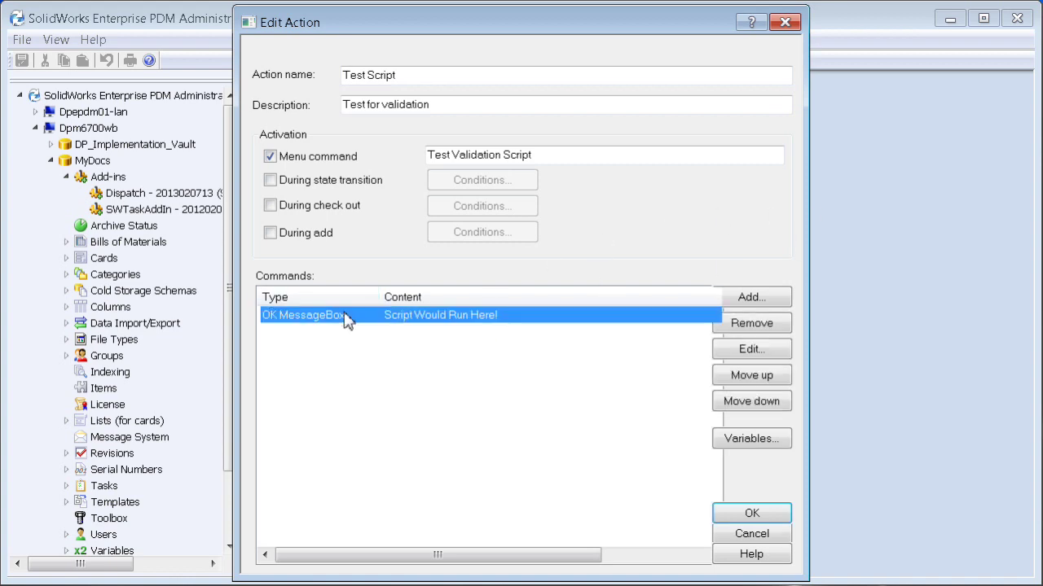
pyautogui.click(745, 298)
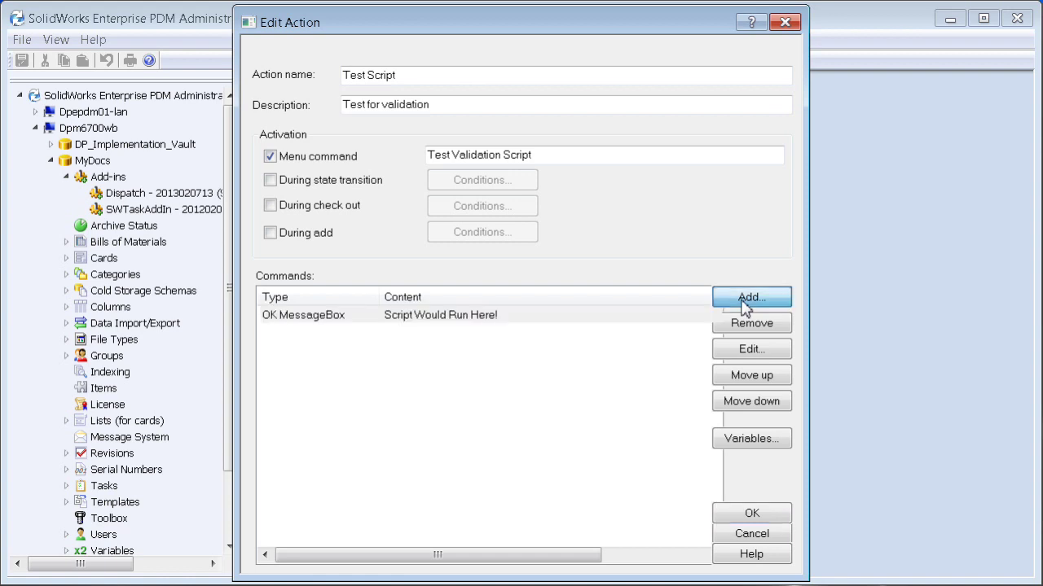
pyautogui.click(623, 301)
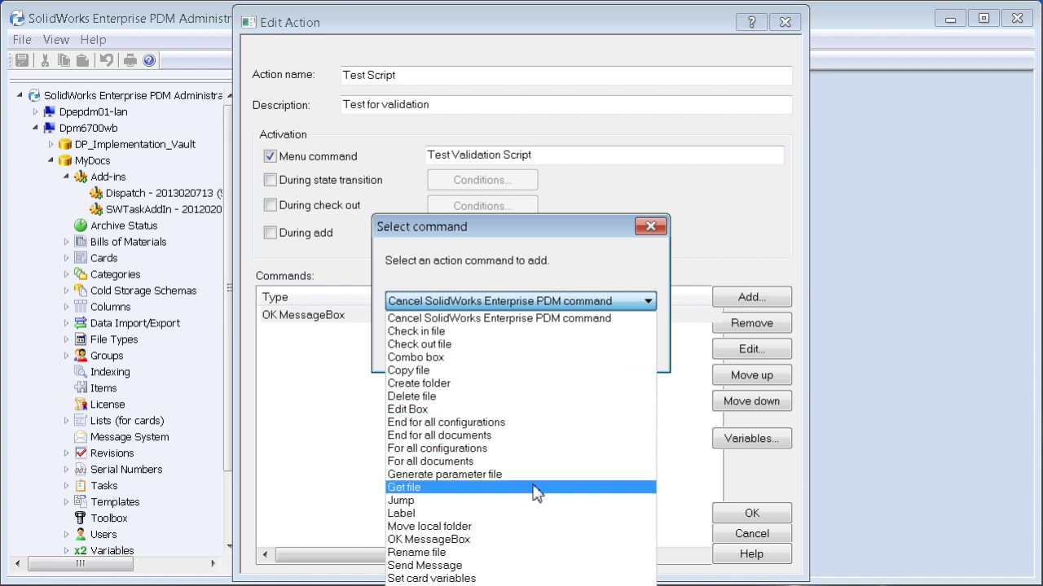
pyautogui.click(542, 543)
pyautogui.click(469, 352)
pyautogui.write('D')
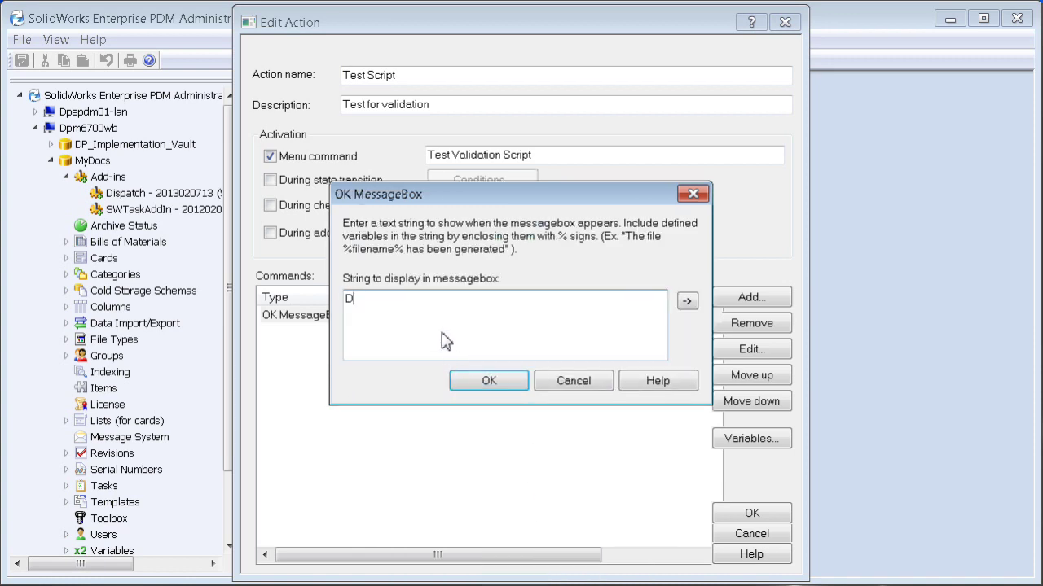
pyautogui.write('one!')
pyautogui.click(488, 381)
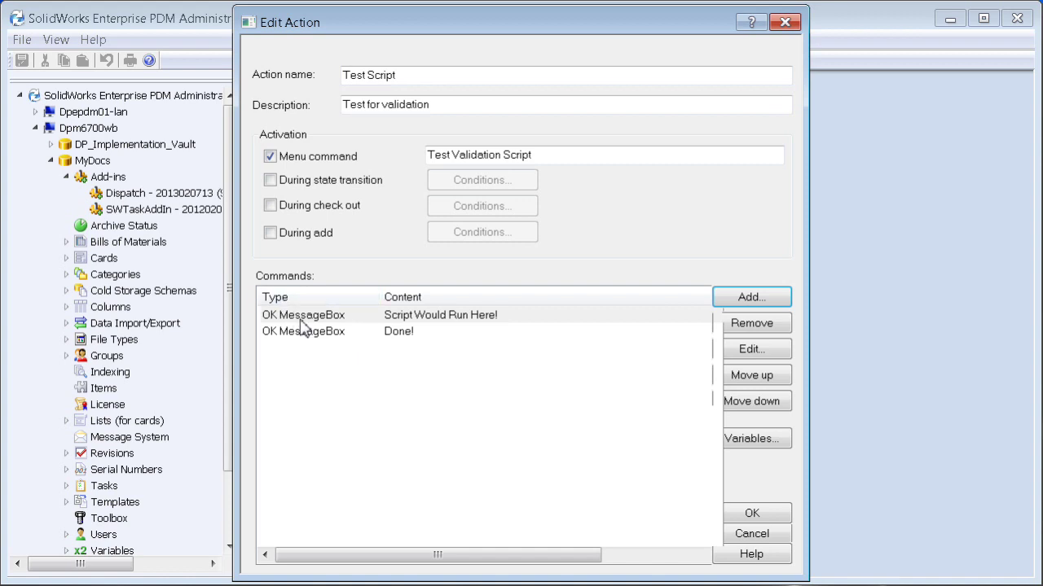
# - Add a Label command 'Start Script' and move it to the top of the command list
pyautogui.click(756, 301)
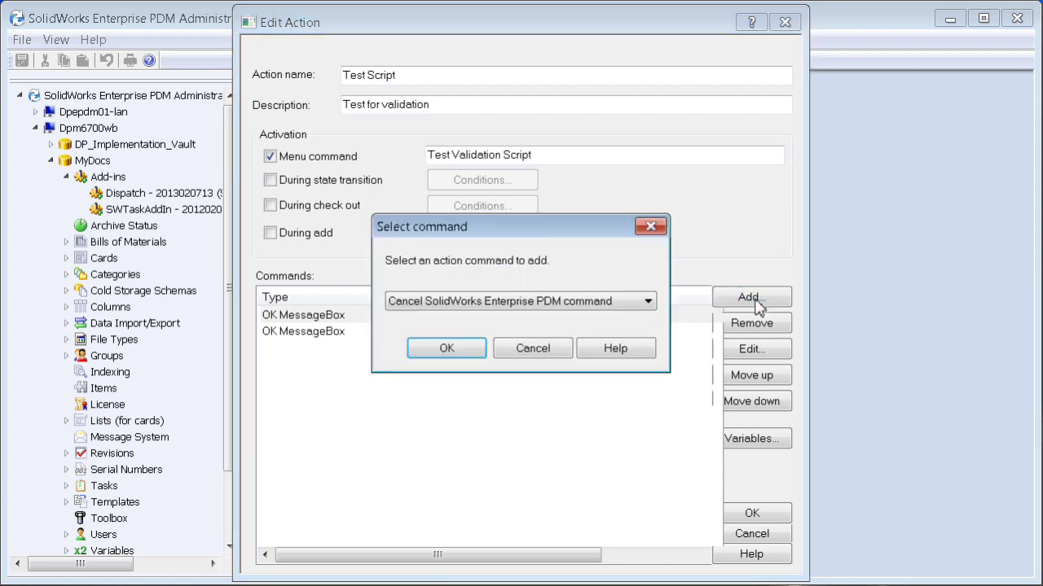
pyautogui.click(464, 307)
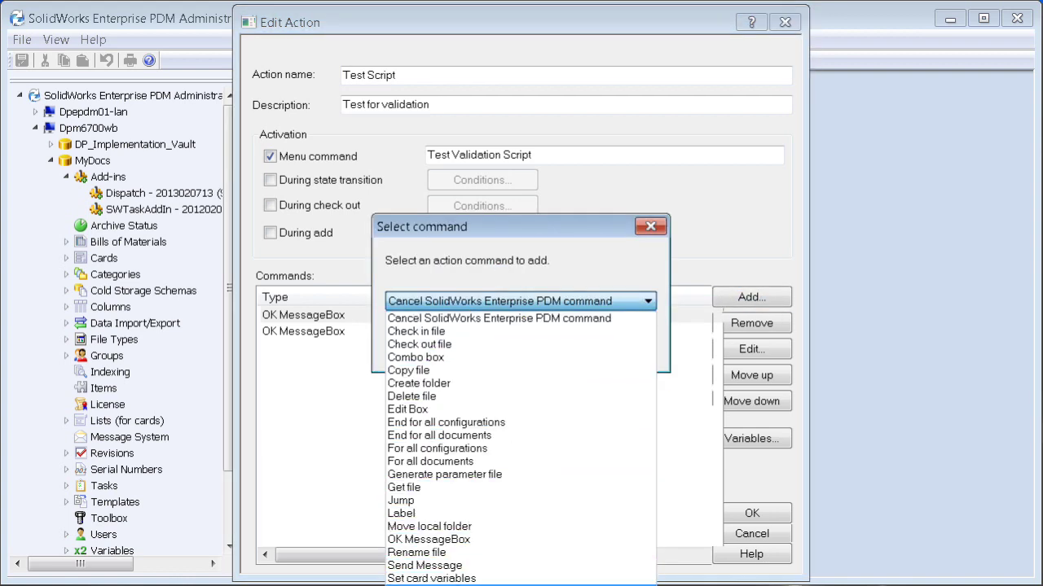
pyautogui.click(461, 514)
pyautogui.click(446, 349)
pyautogui.write('Start Script')
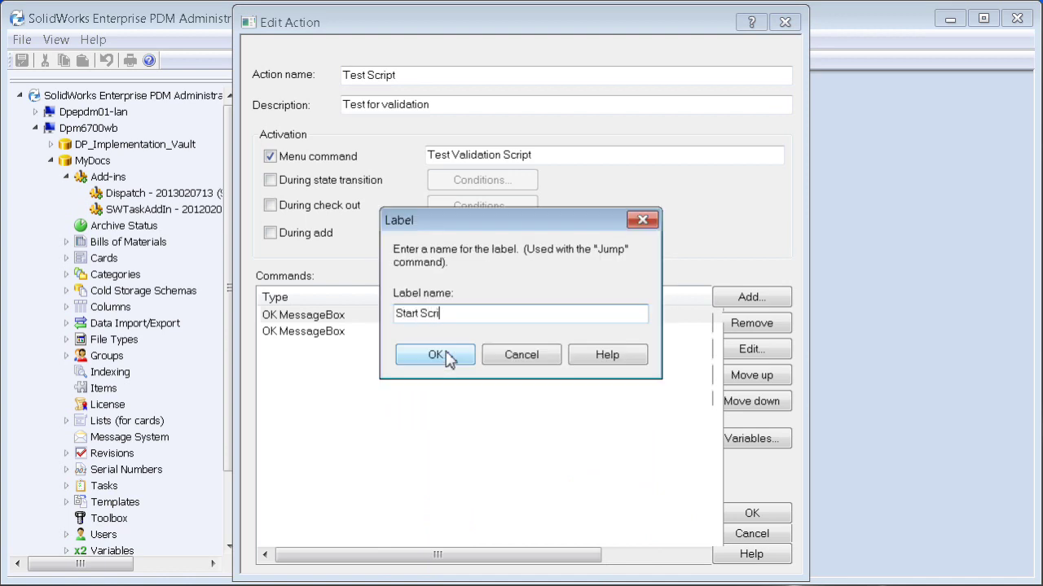
pyautogui.click(446, 358)
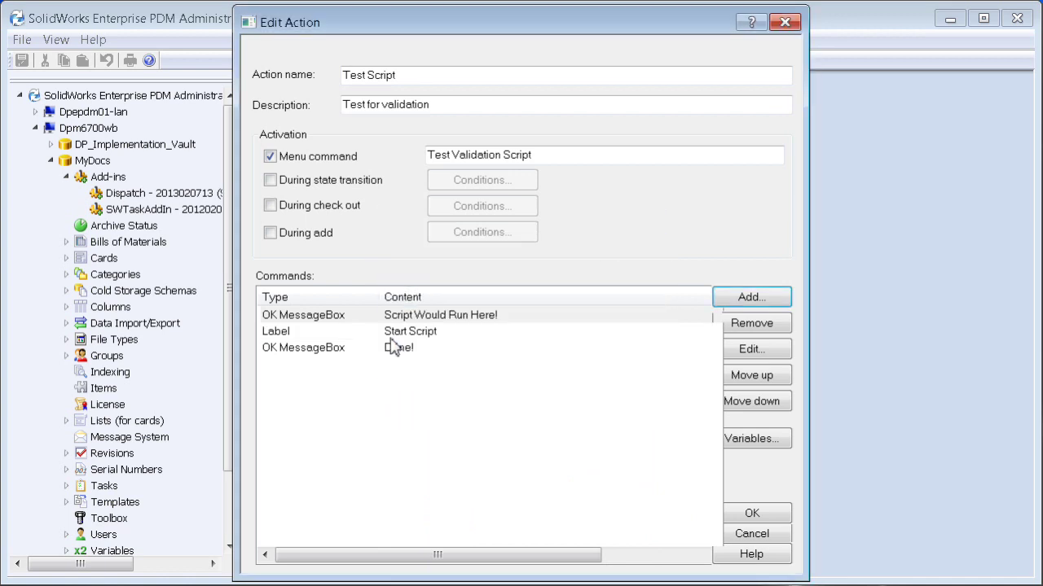
pyautogui.click(506, 332)
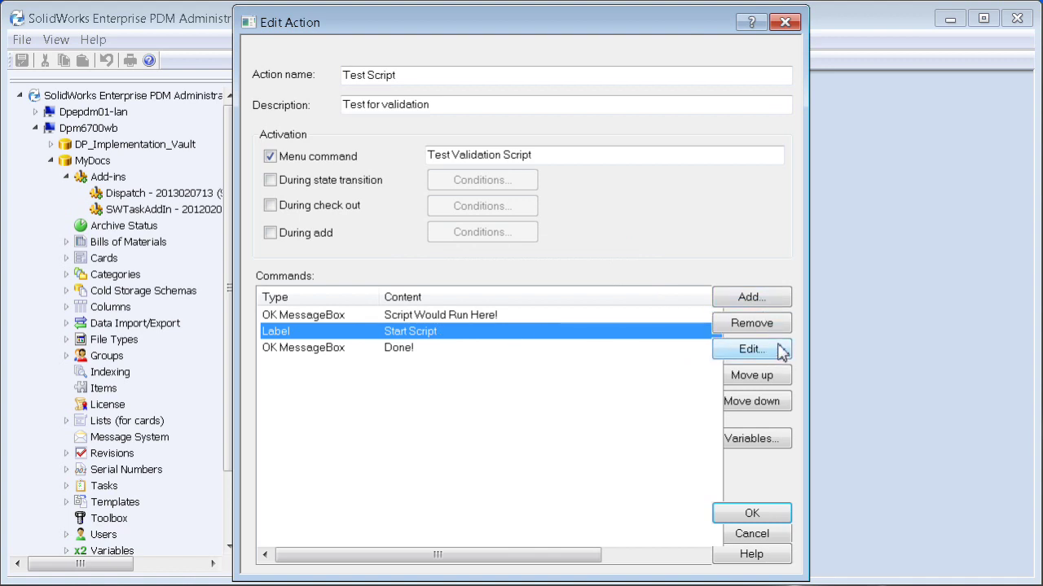
pyautogui.click(774, 377)
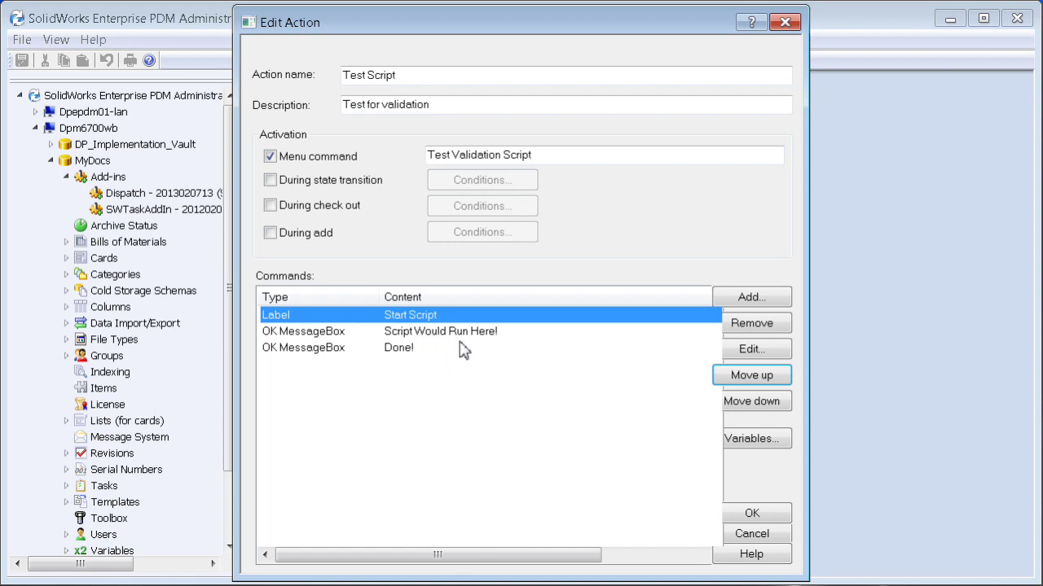
pyautogui.click(485, 333)
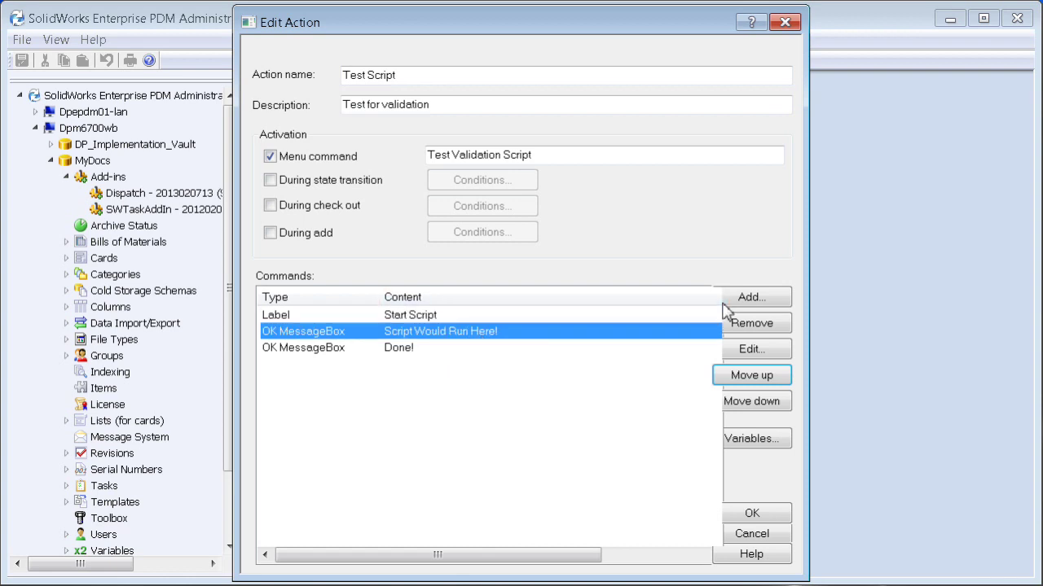
# - Add a Label command named 'END' placed just before the 'Done!' message
pyautogui.click(771, 306)
pyautogui.click(648, 302)
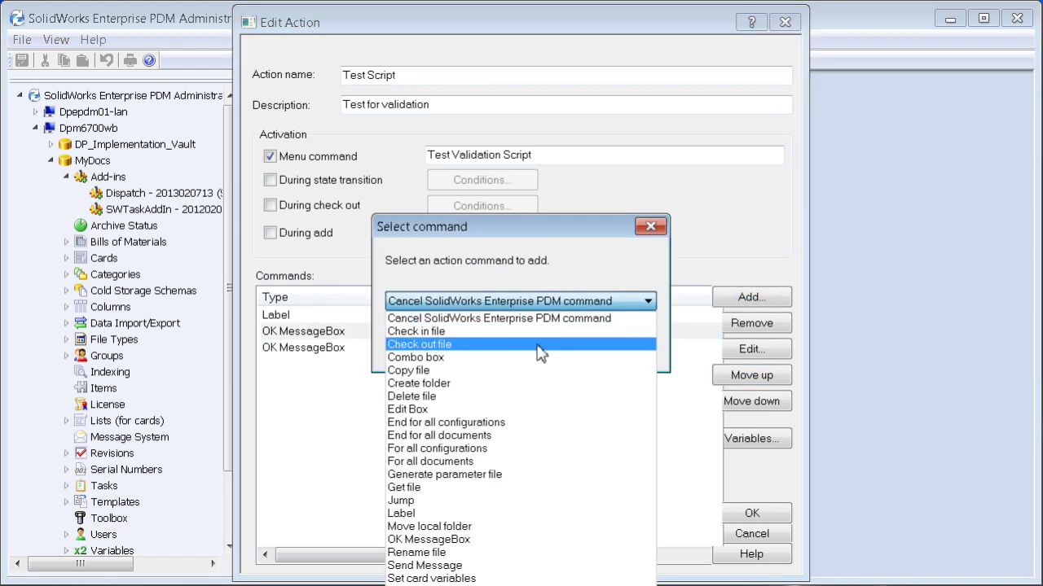
pyautogui.click(482, 513)
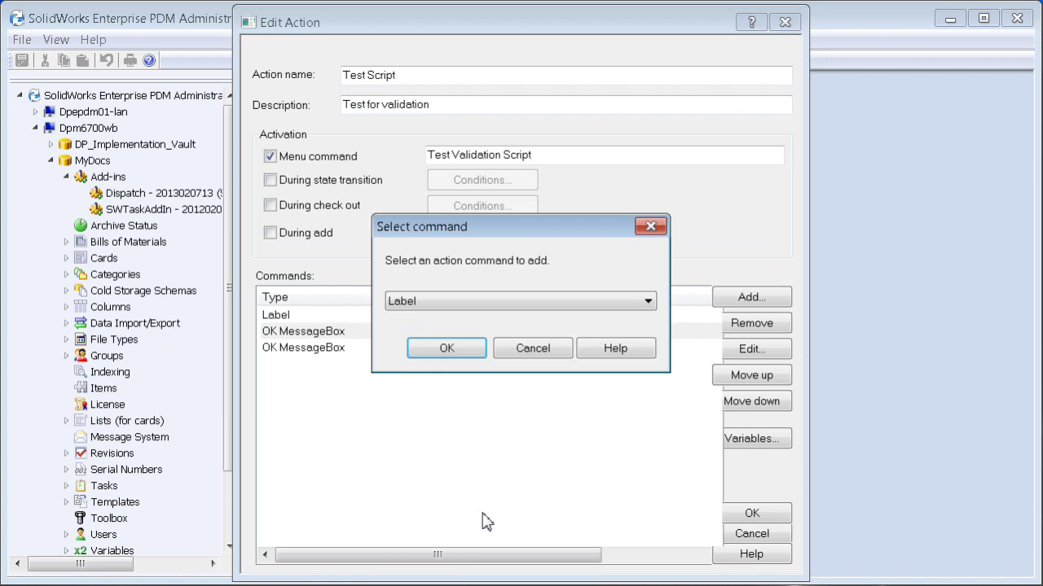
pyautogui.click(455, 350)
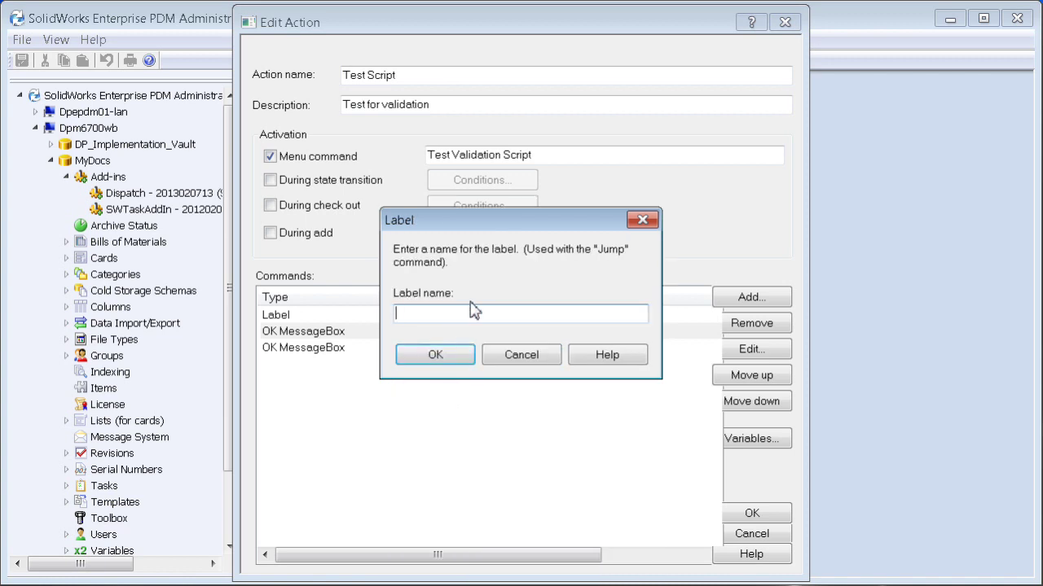
pyautogui.write('END')
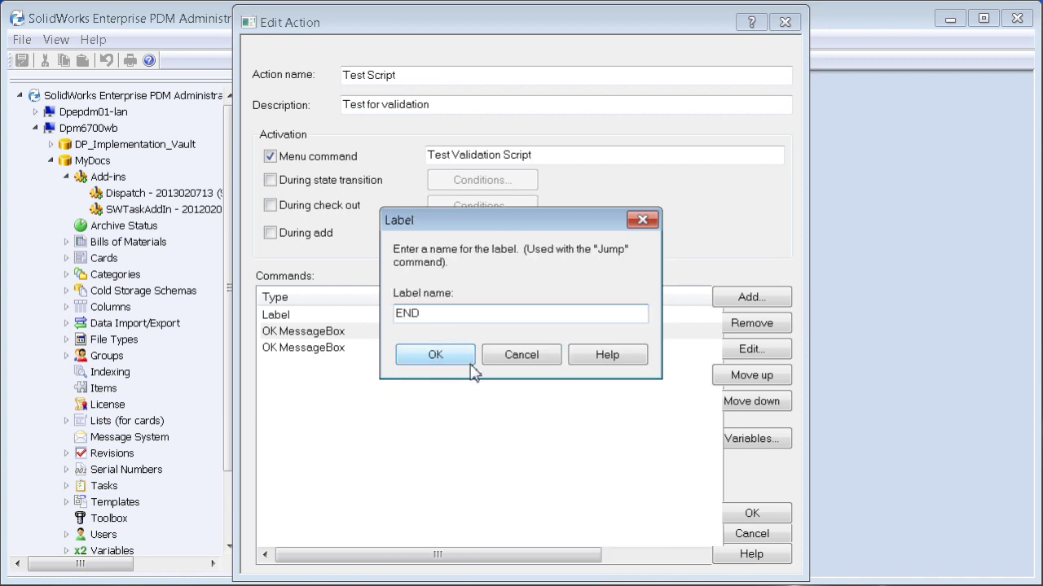
pyautogui.click(459, 364)
pyautogui.click(453, 334)
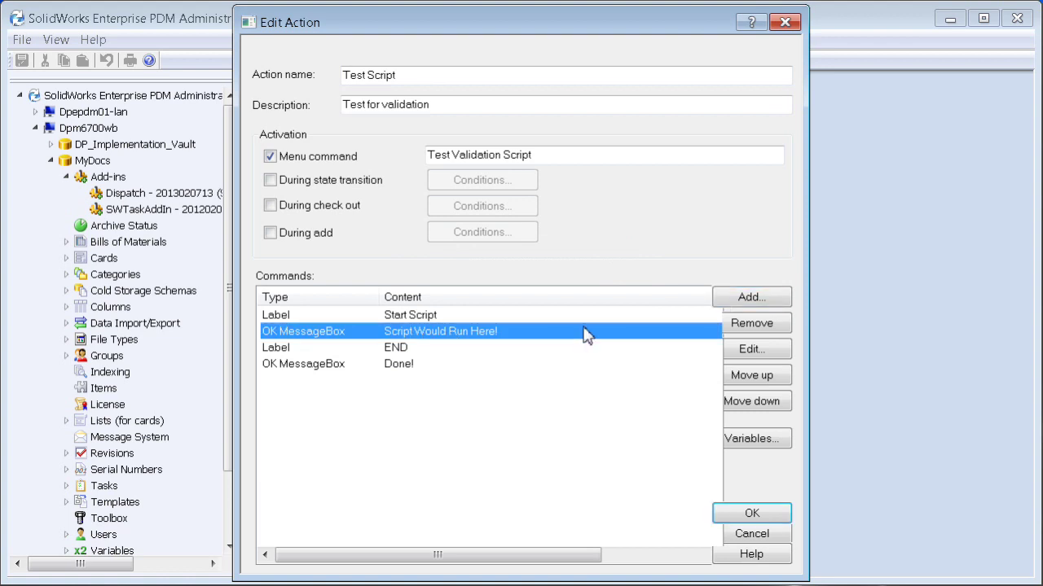
pyautogui.click(418, 318)
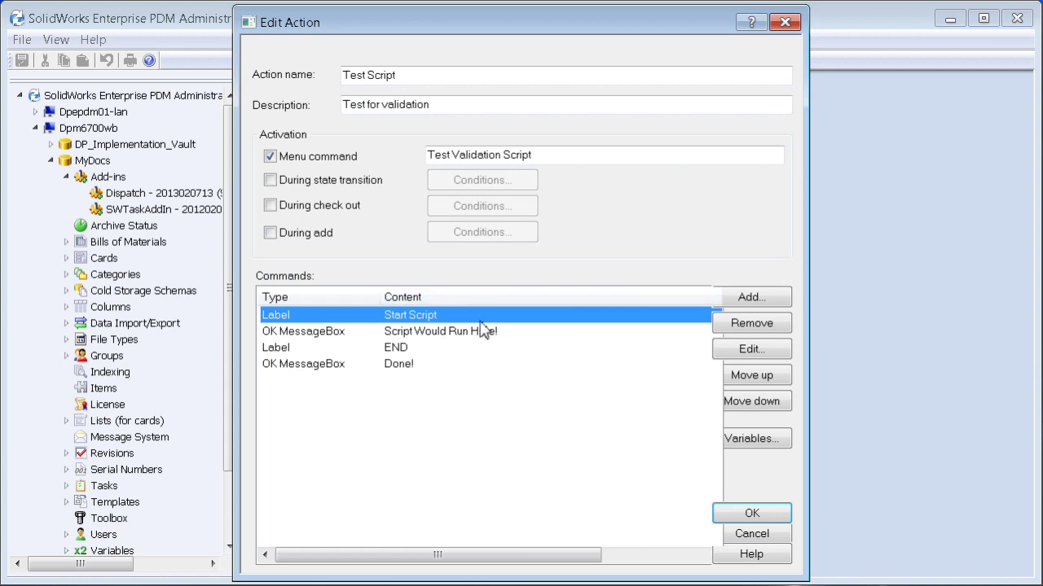
# - Add an unconditional Jump (IF ALWAYS) to label END and move it to the top
pyautogui.click(751, 298)
pyautogui.click(588, 303)
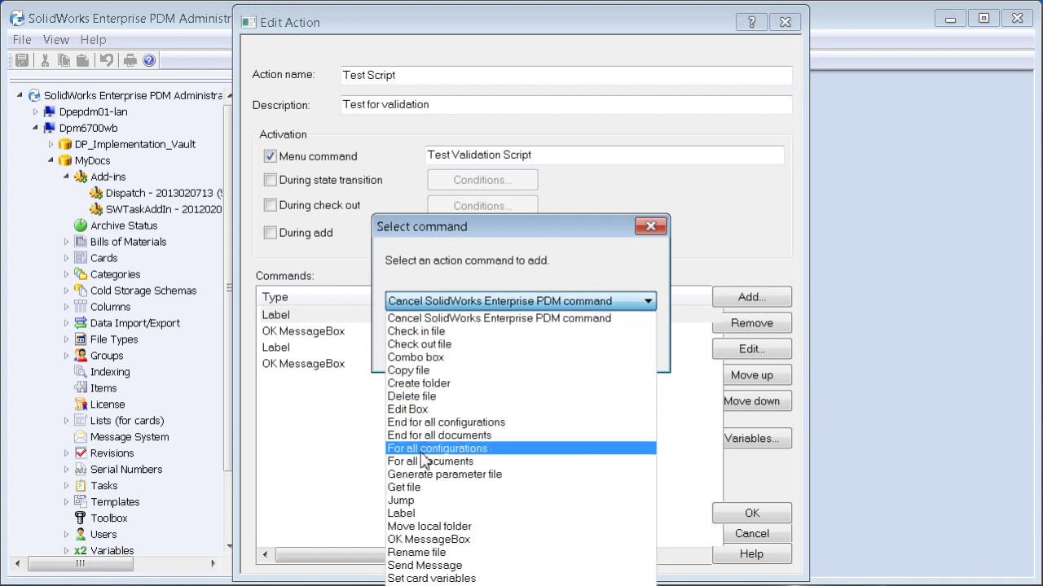
pyautogui.click(424, 500)
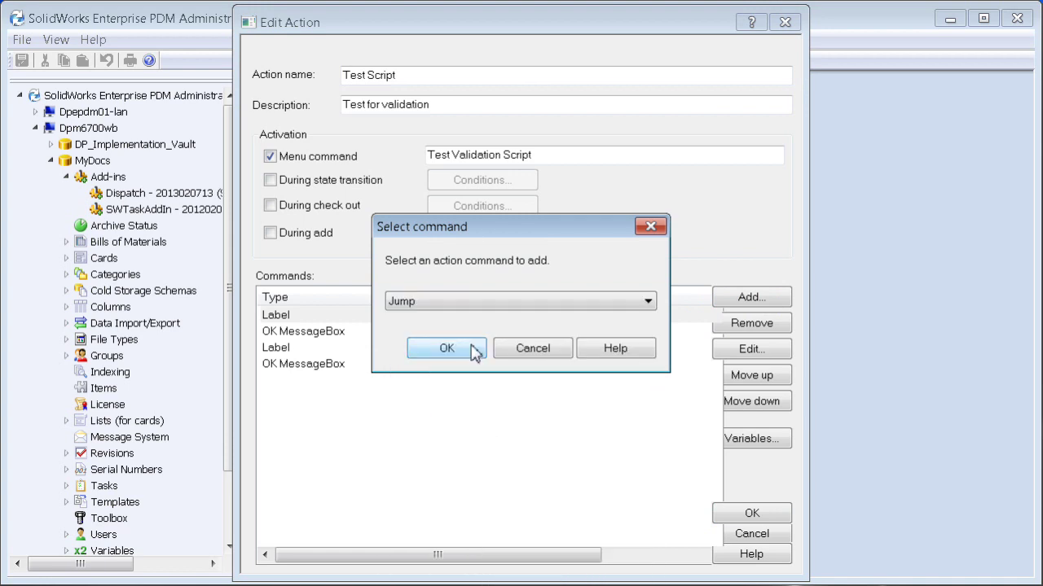
pyautogui.click(446, 349)
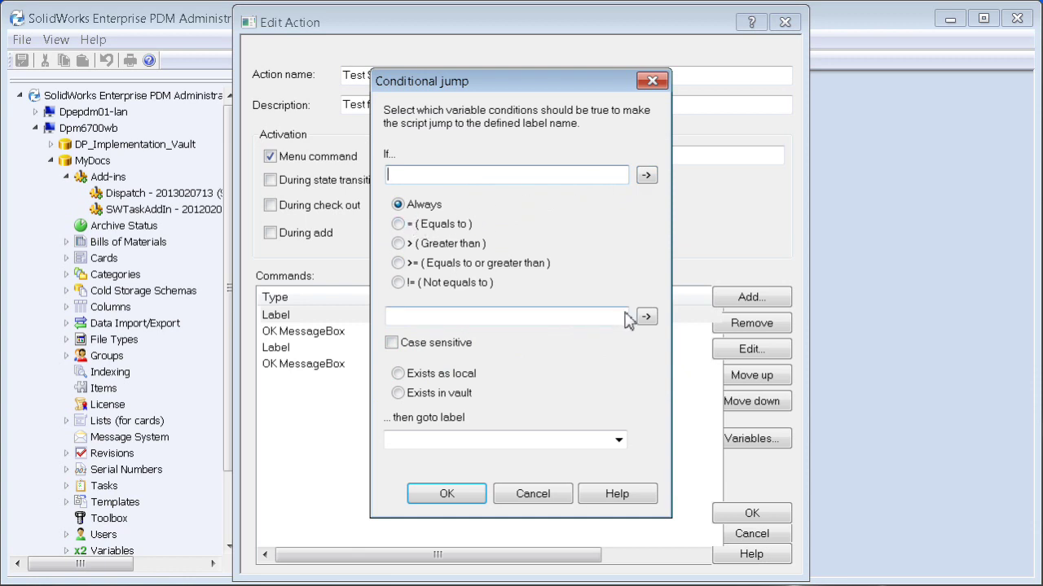
pyautogui.click(619, 443)
pyautogui.click(530, 457)
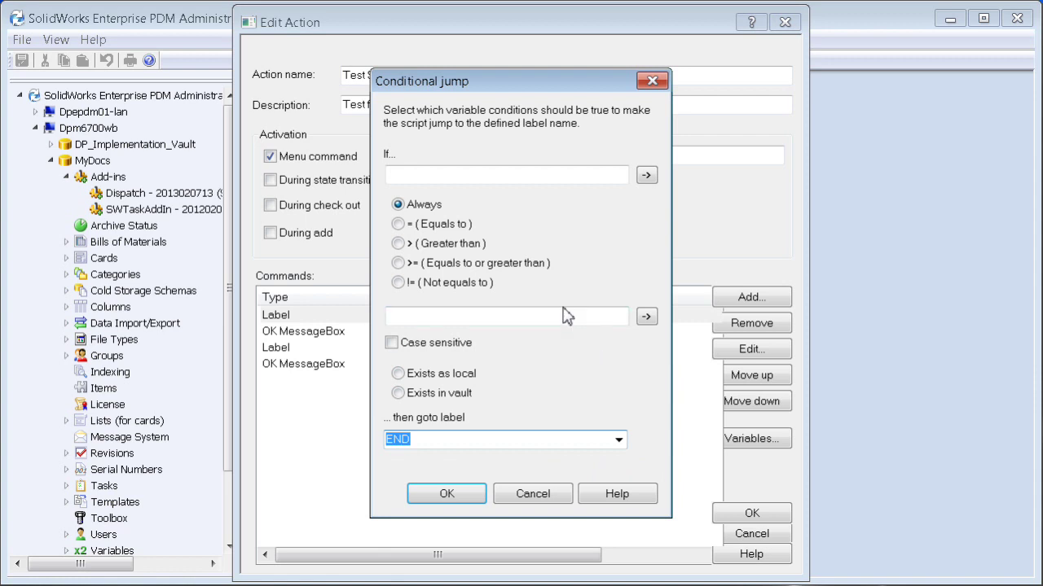
pyautogui.click(474, 500)
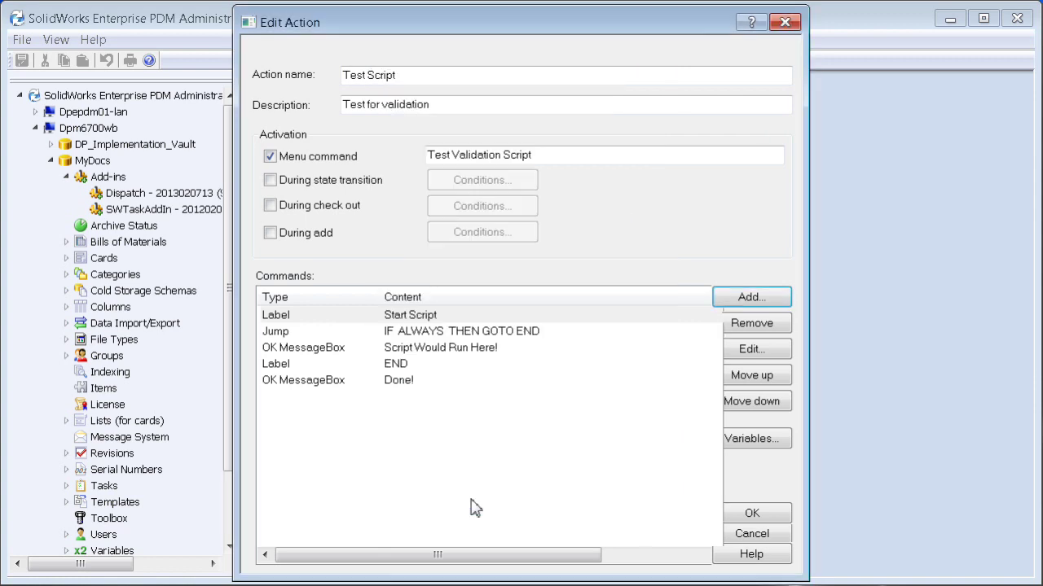
pyautogui.click(453, 333)
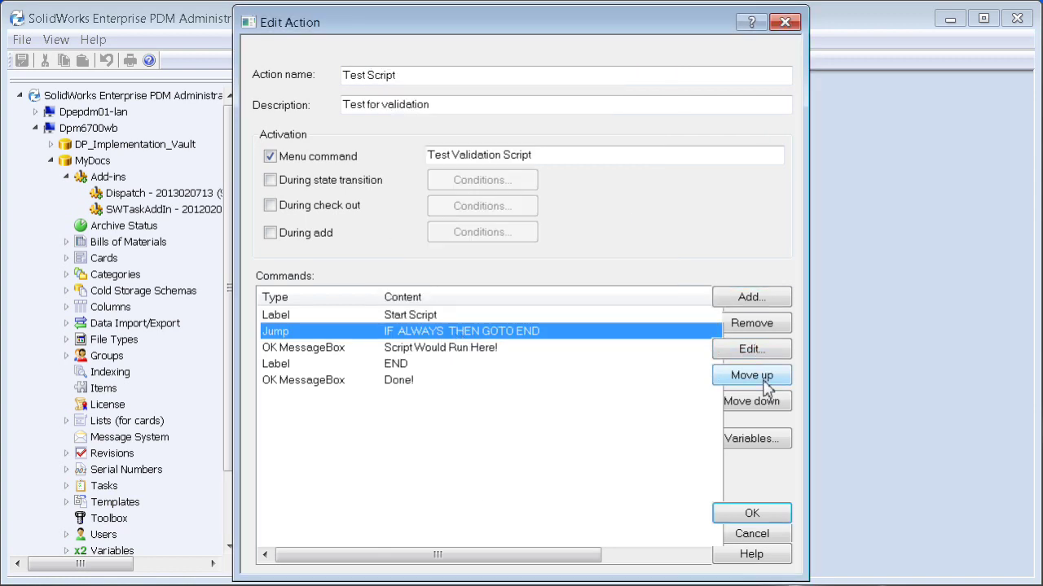
pyautogui.click(751, 375)
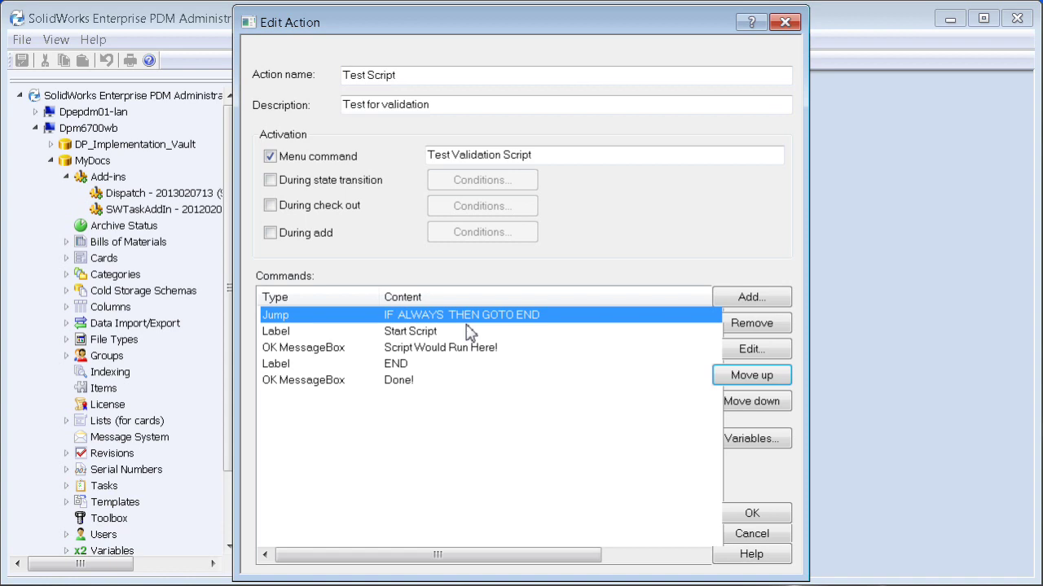
pyautogui.click(751, 298)
# - Add a Jump command with the condition %d_User% = Admin
pyautogui.click(581, 303)
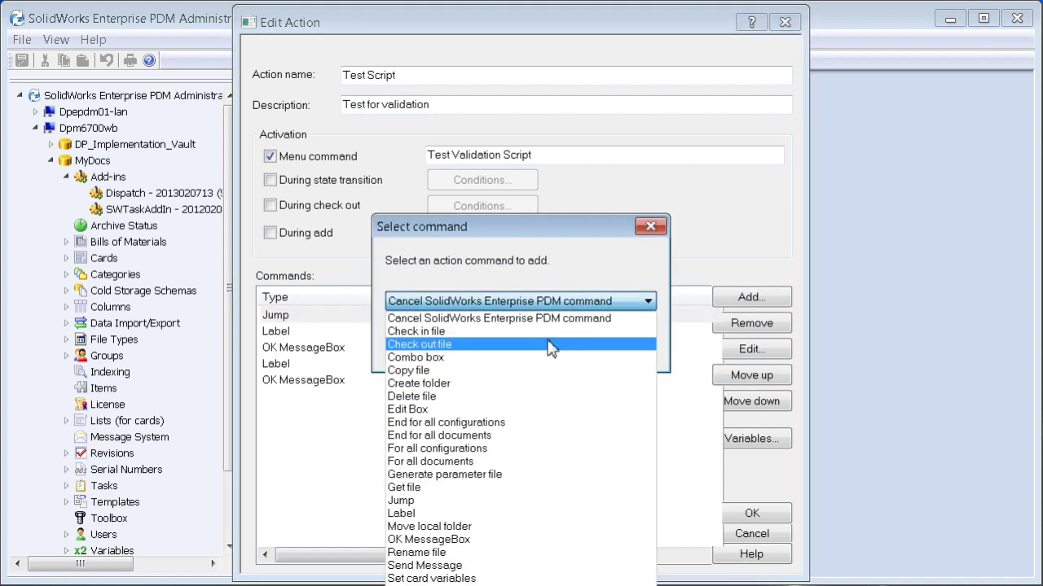
pyautogui.click(477, 505)
pyautogui.click(446, 348)
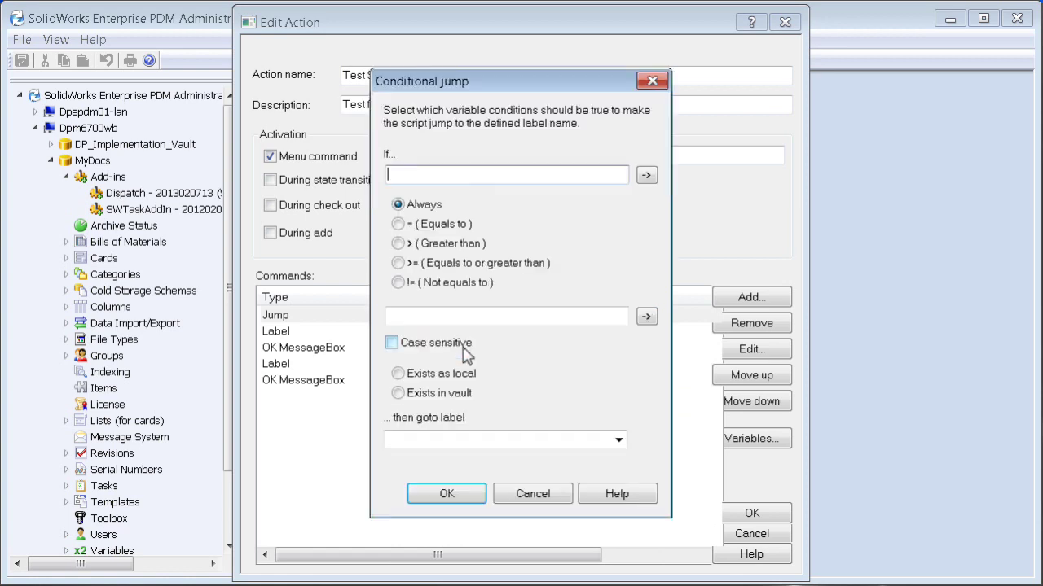
pyautogui.click(645, 177)
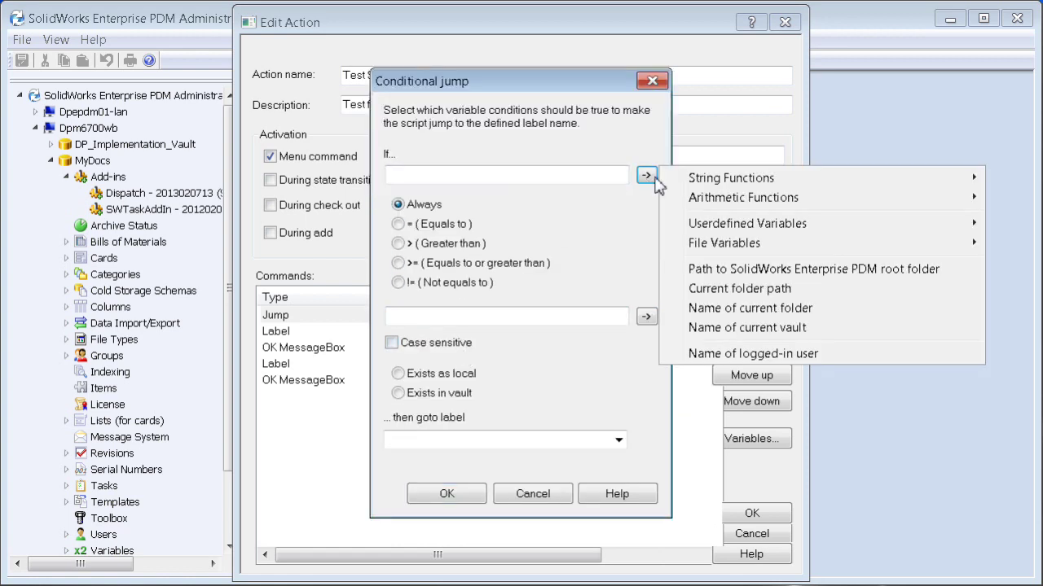
pyautogui.moveTo(731, 231)
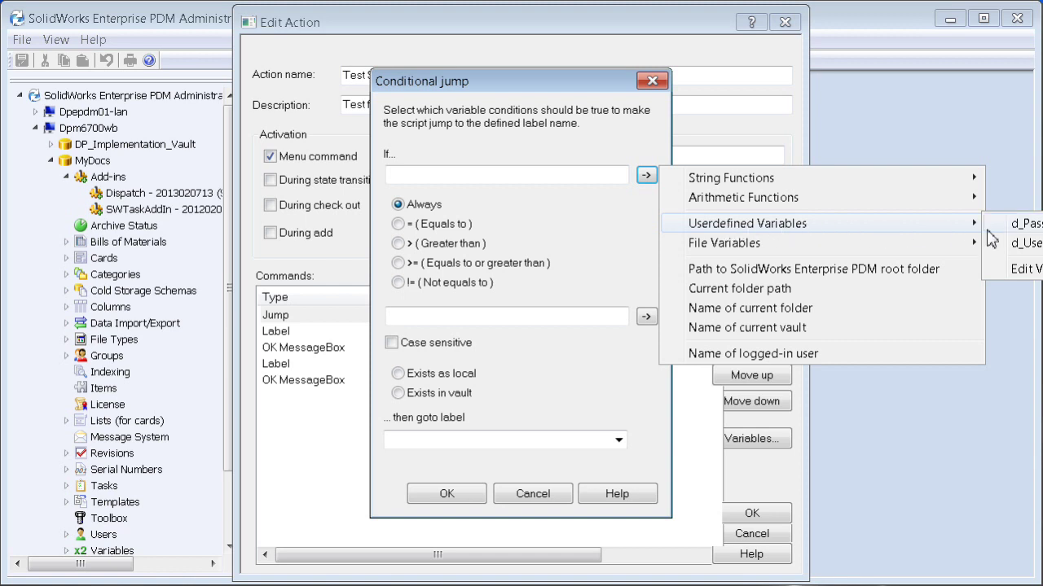
pyautogui.click(1012, 244)
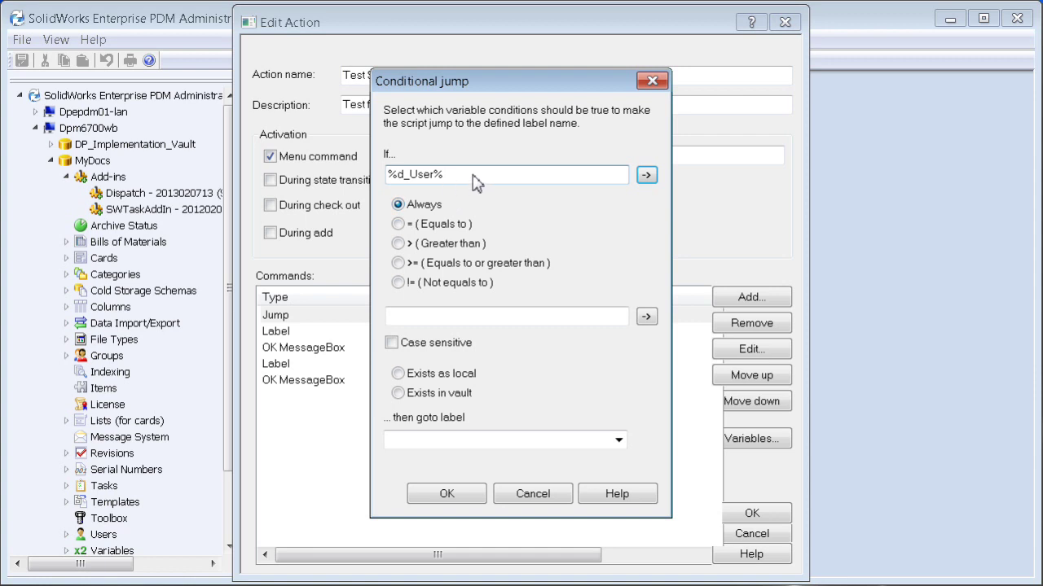
pyautogui.click(397, 224)
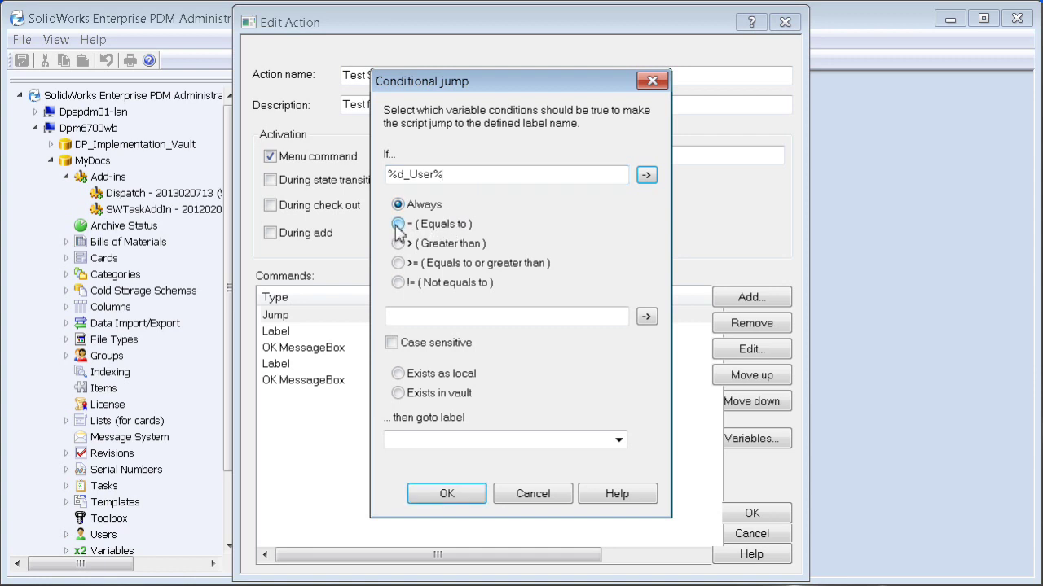
pyautogui.click(429, 317)
pyautogui.write('Admin')
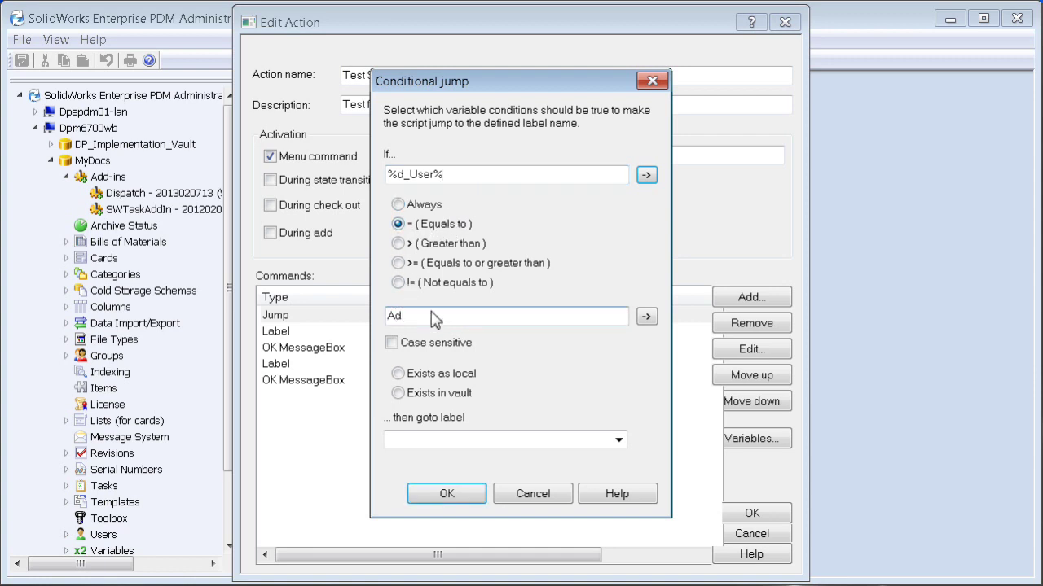
# - Target the Admin jump at label Start Script and move it to the top
pyautogui.click(618, 440)
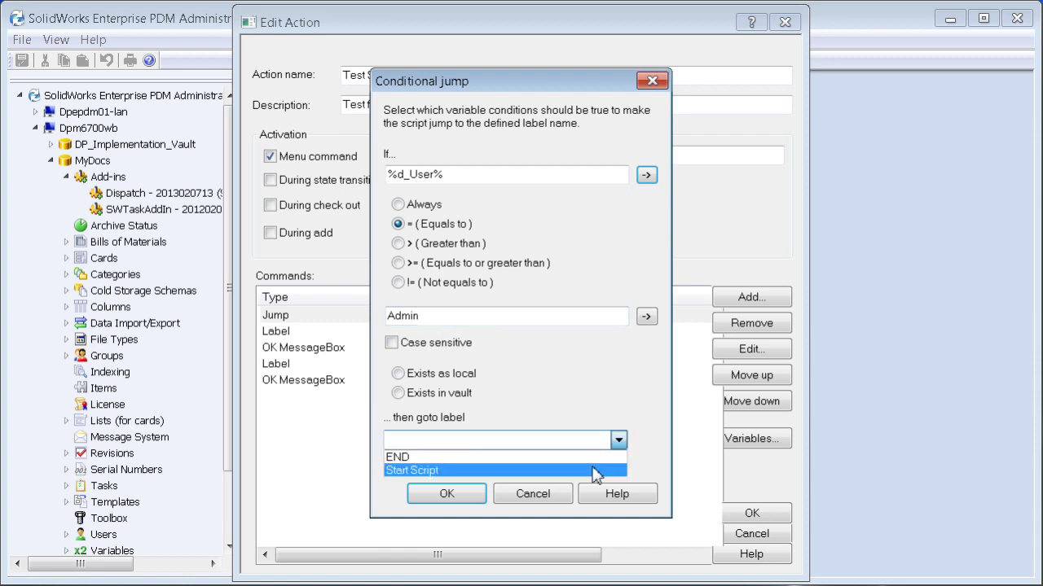
pyautogui.click(594, 471)
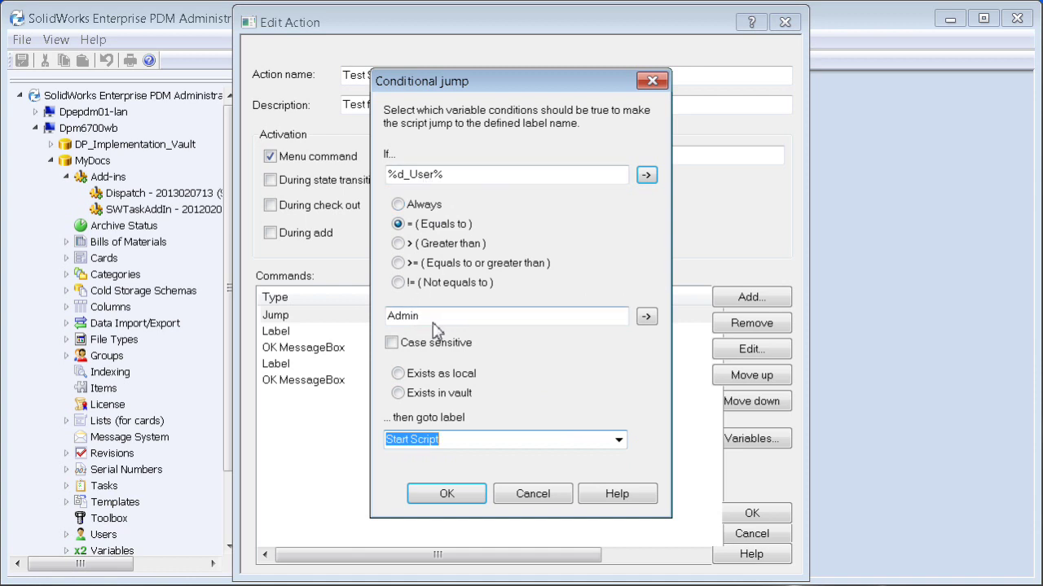
pyautogui.click(448, 495)
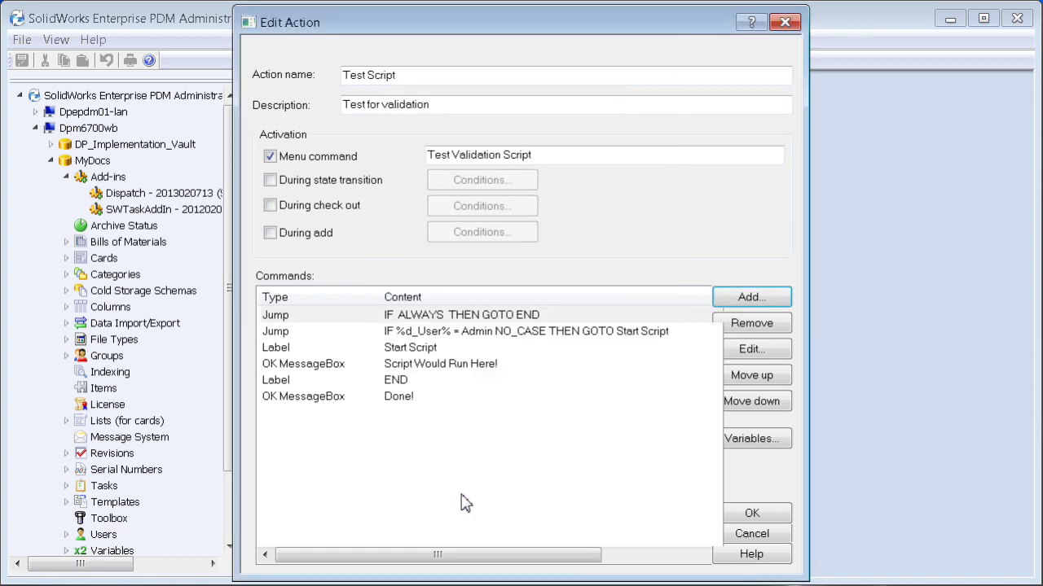
pyautogui.click(450, 334)
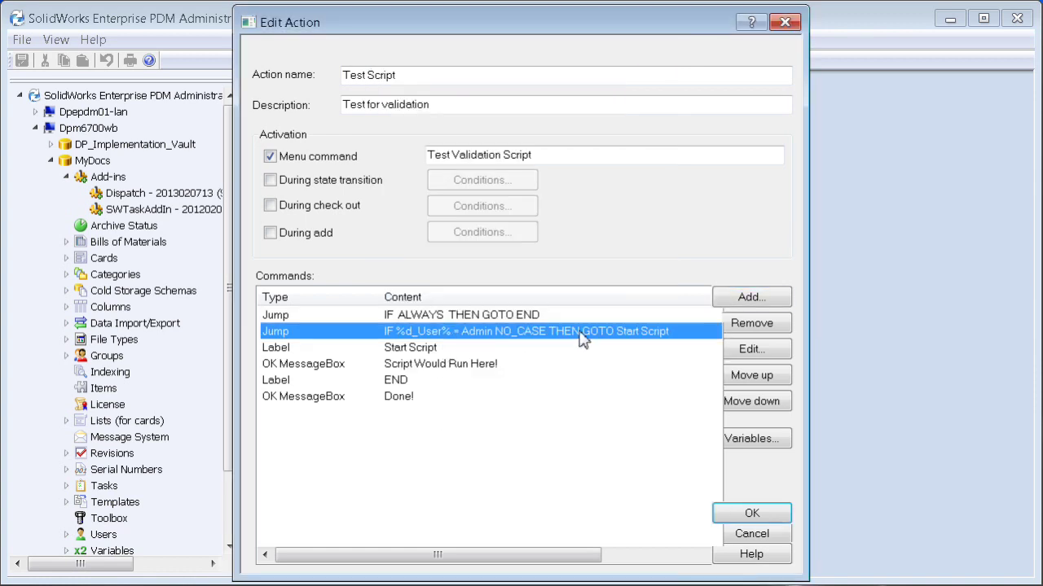
pyautogui.click(762, 377)
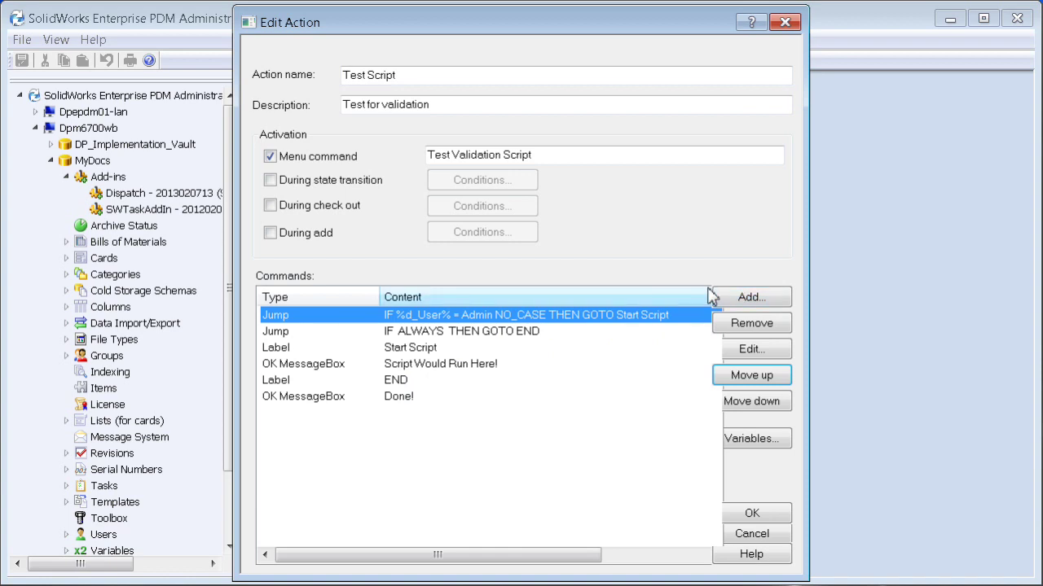
# - Add an Edit Box command prompting 'Please enter password' and storing the answer in d_Password
pyautogui.click(764, 305)
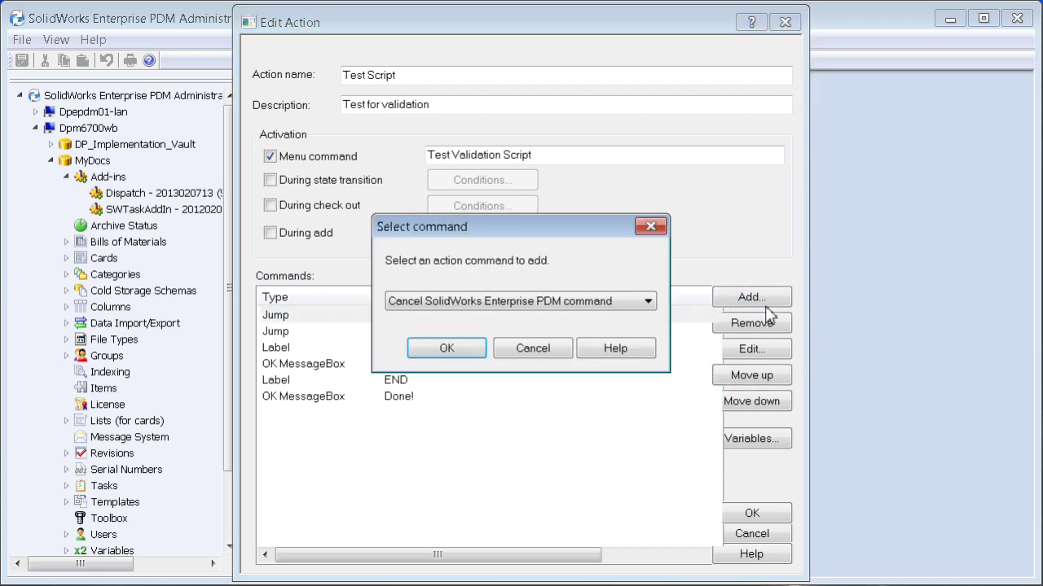
pyautogui.click(577, 302)
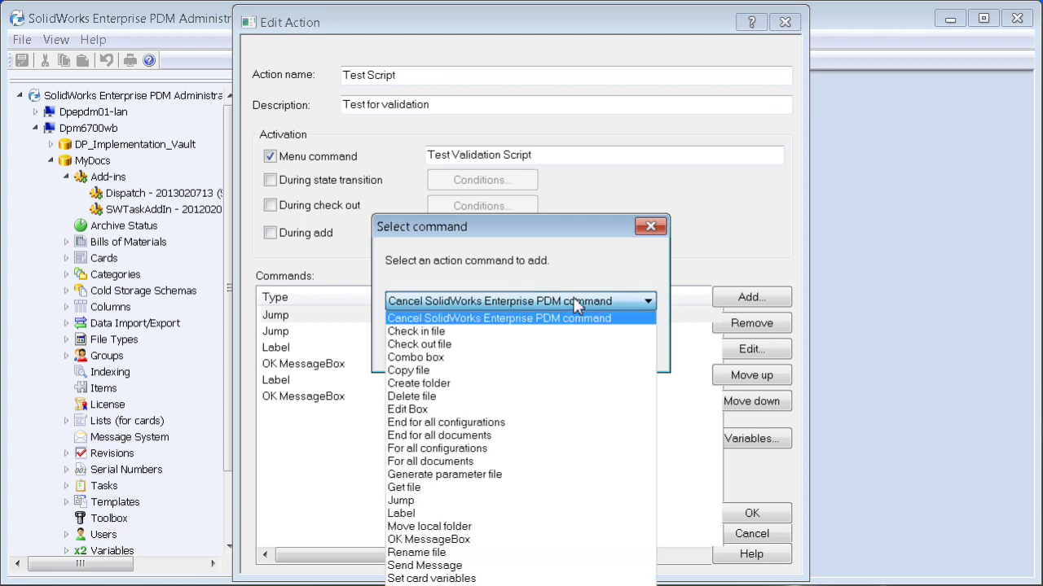
pyautogui.click(460, 409)
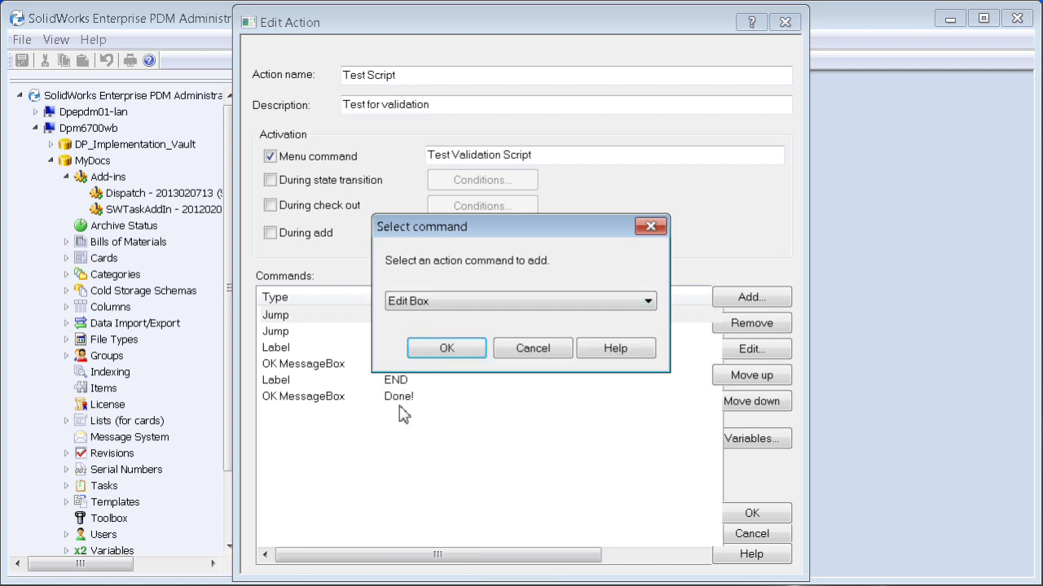
pyautogui.click(462, 351)
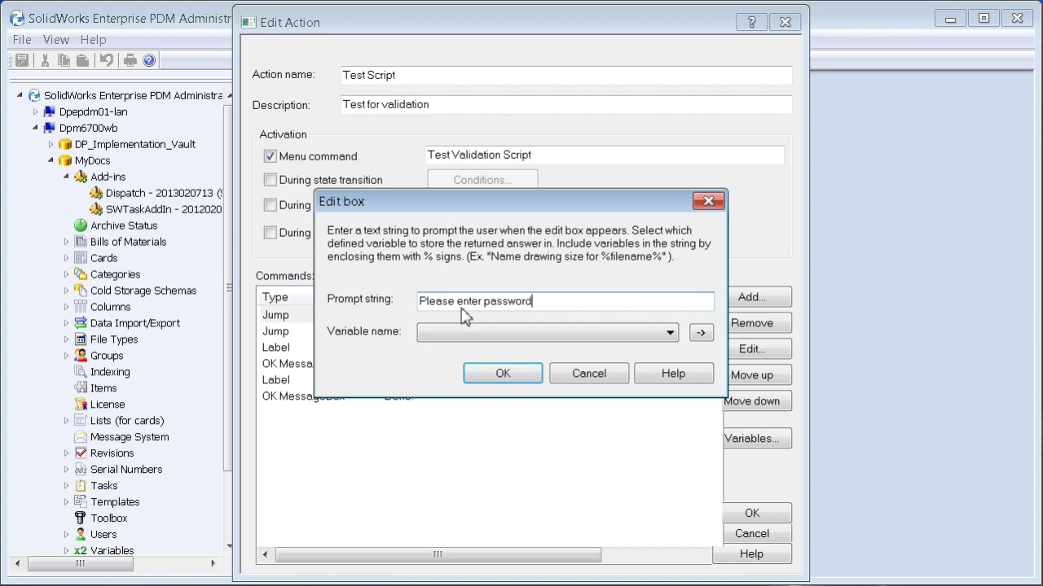
pyautogui.click(538, 334)
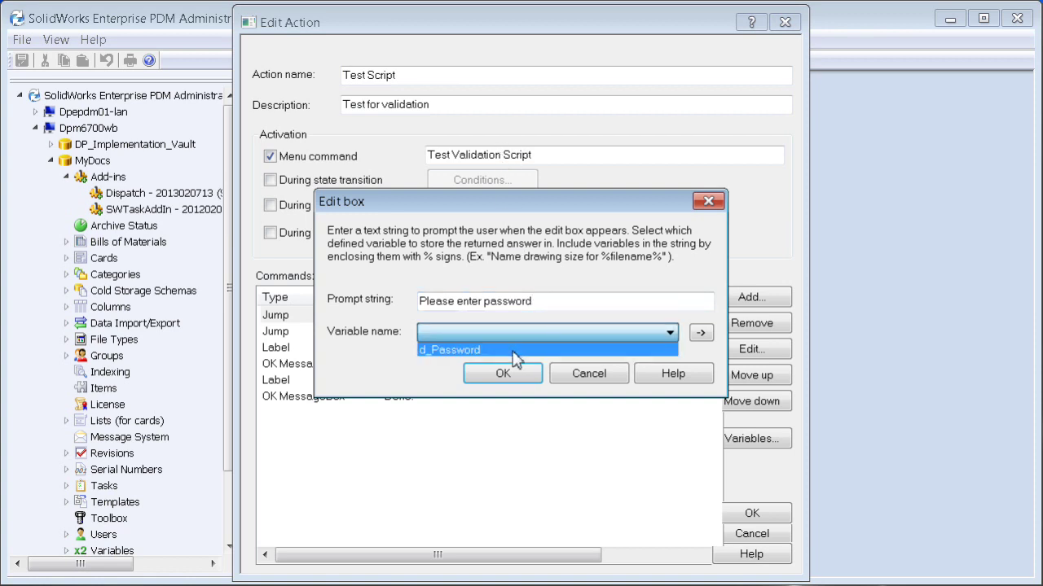
pyautogui.click(452, 351)
pyautogui.click(503, 376)
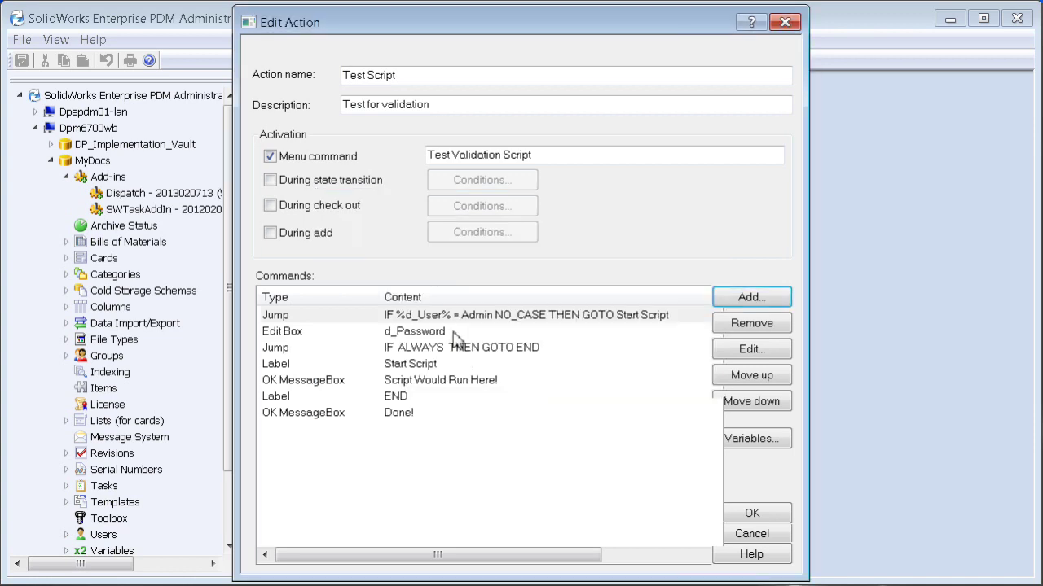
pyautogui.click(453, 332)
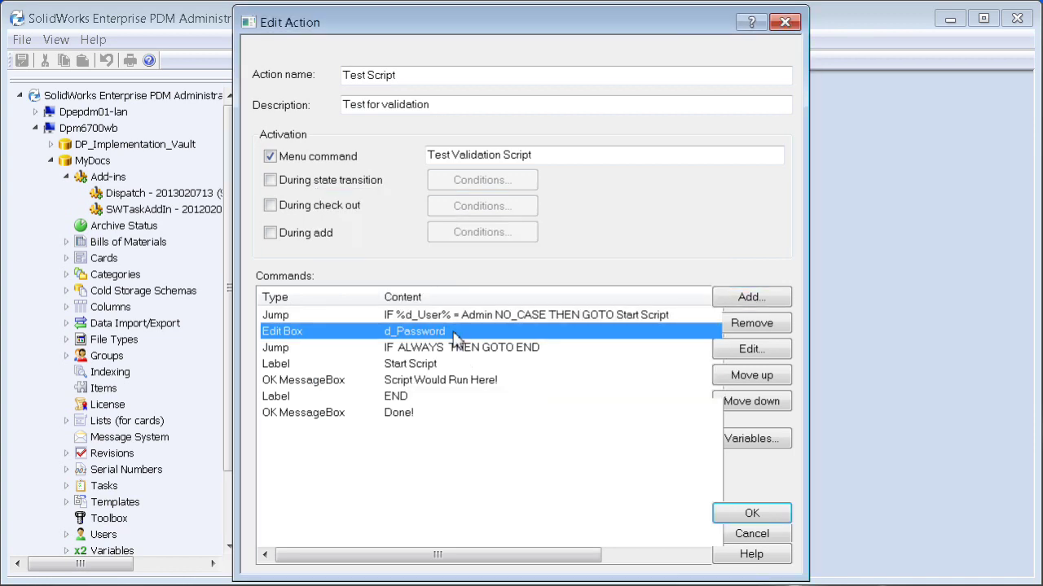
# - Add a Jump command to Start Script when %d_Password% equals the expected password
pyautogui.click(768, 300)
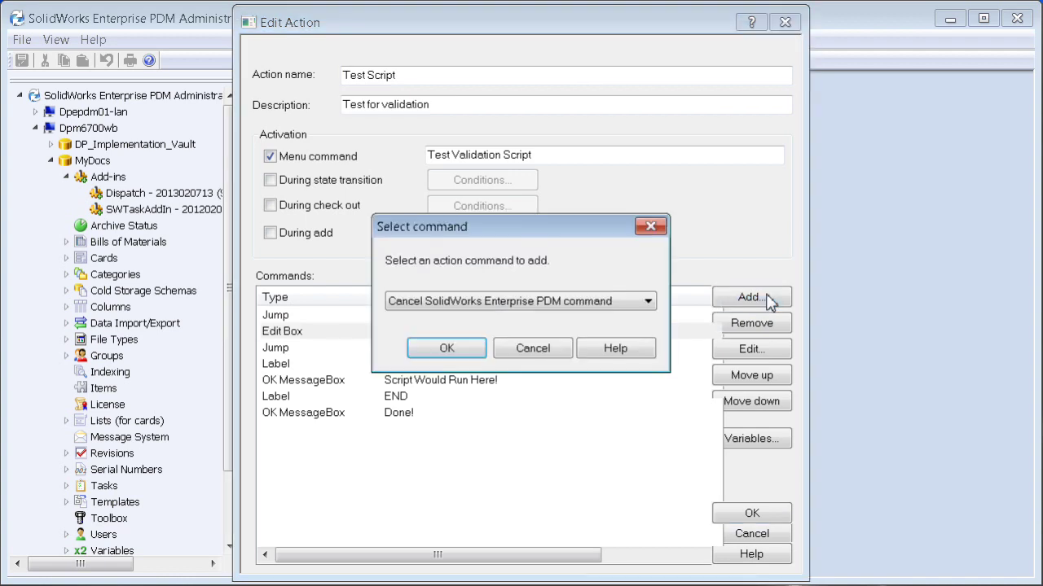
pyautogui.click(629, 306)
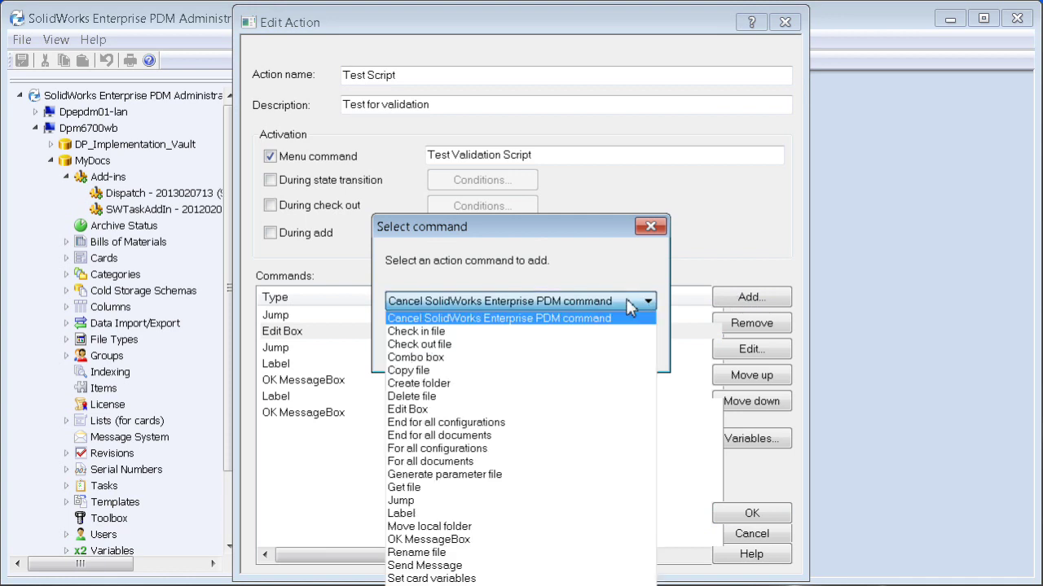
pyautogui.click(479, 502)
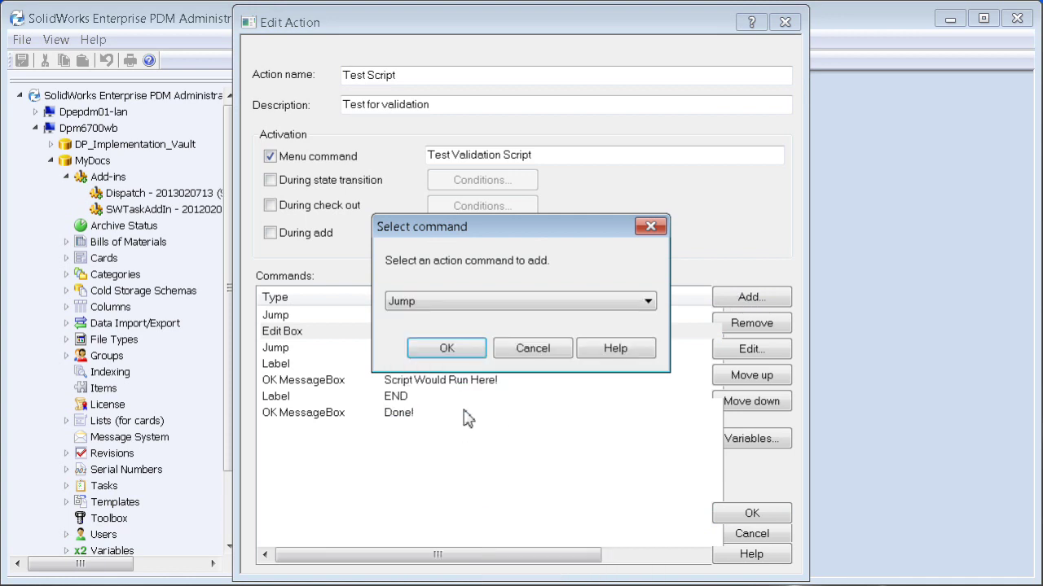
pyautogui.click(448, 349)
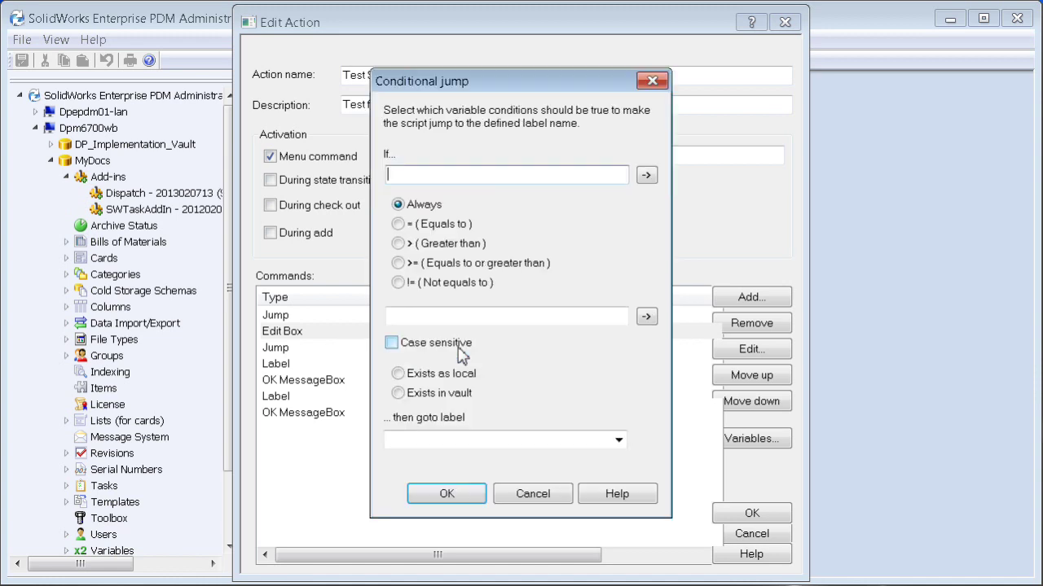
pyautogui.click(644, 177)
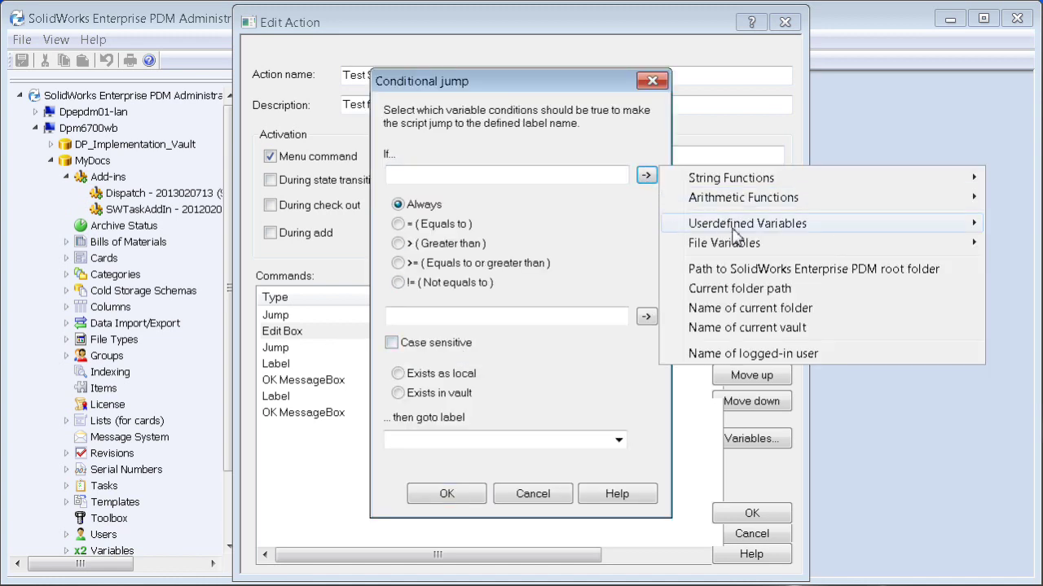
pyautogui.moveTo(817, 228)
pyautogui.click(1023, 225)
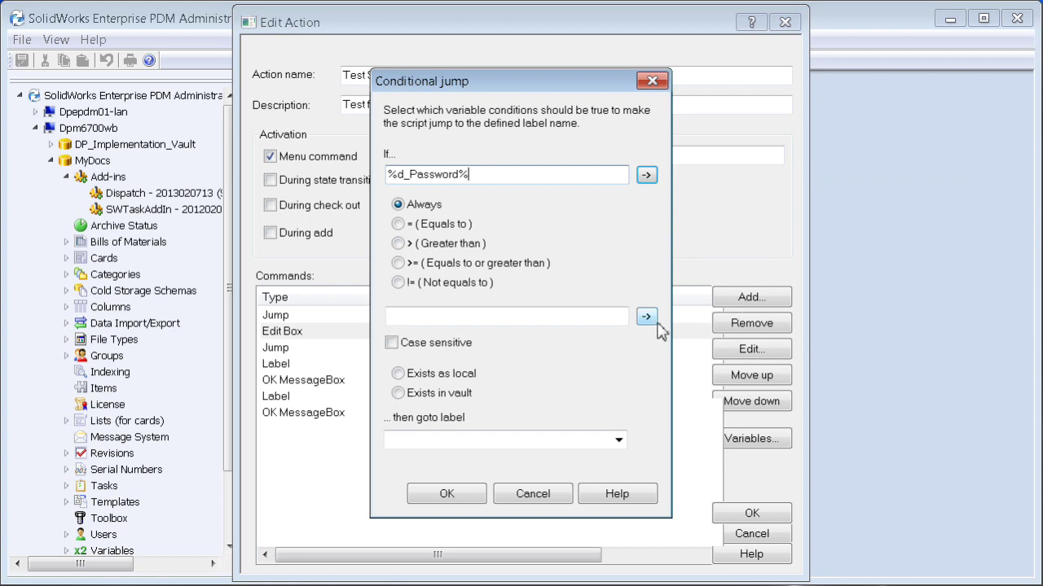
pyautogui.click(402, 224)
pyautogui.click(446, 318)
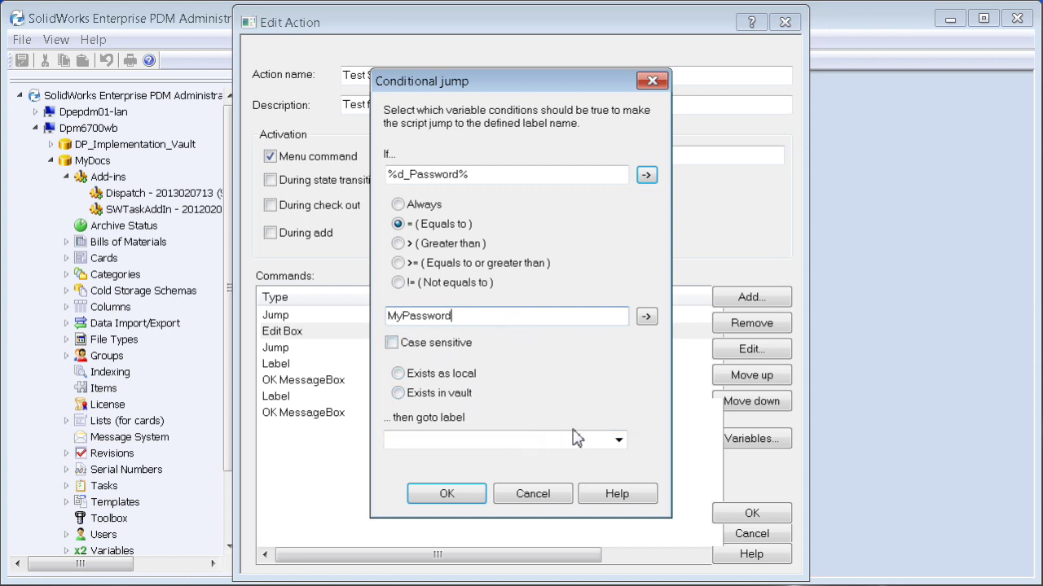
pyautogui.click(617, 441)
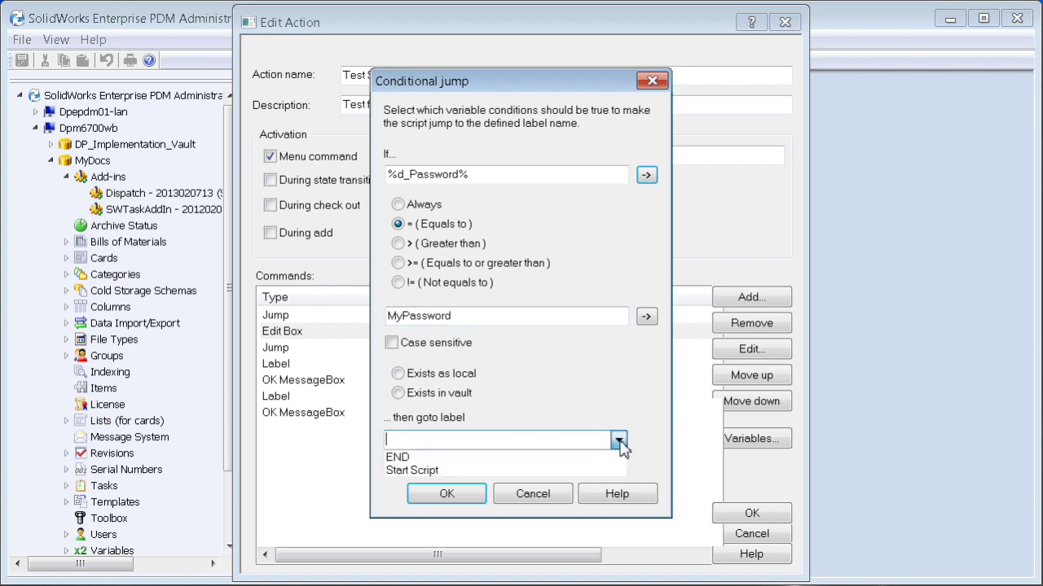
pyautogui.click(544, 470)
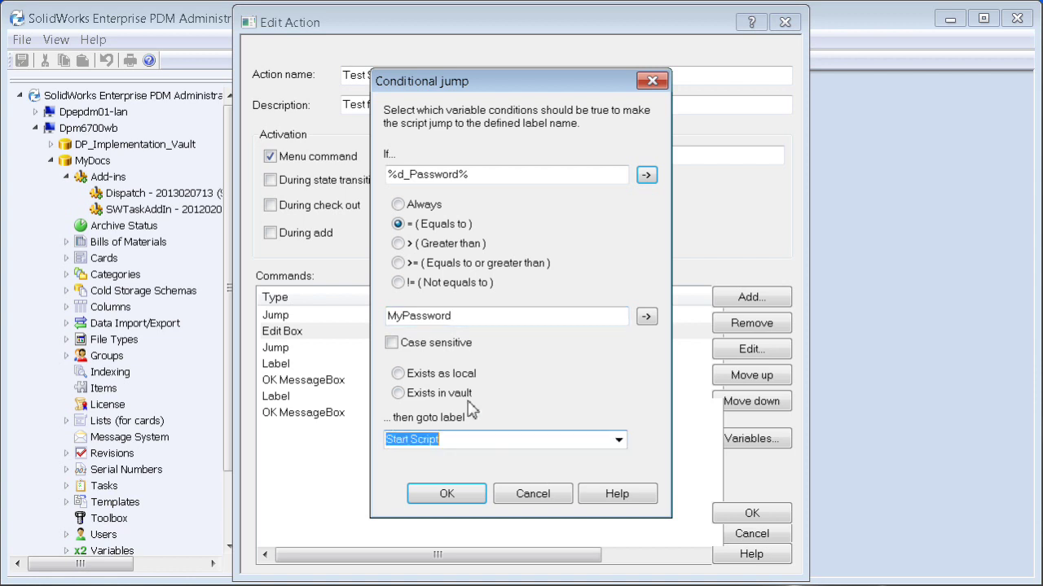
pyautogui.click(475, 498)
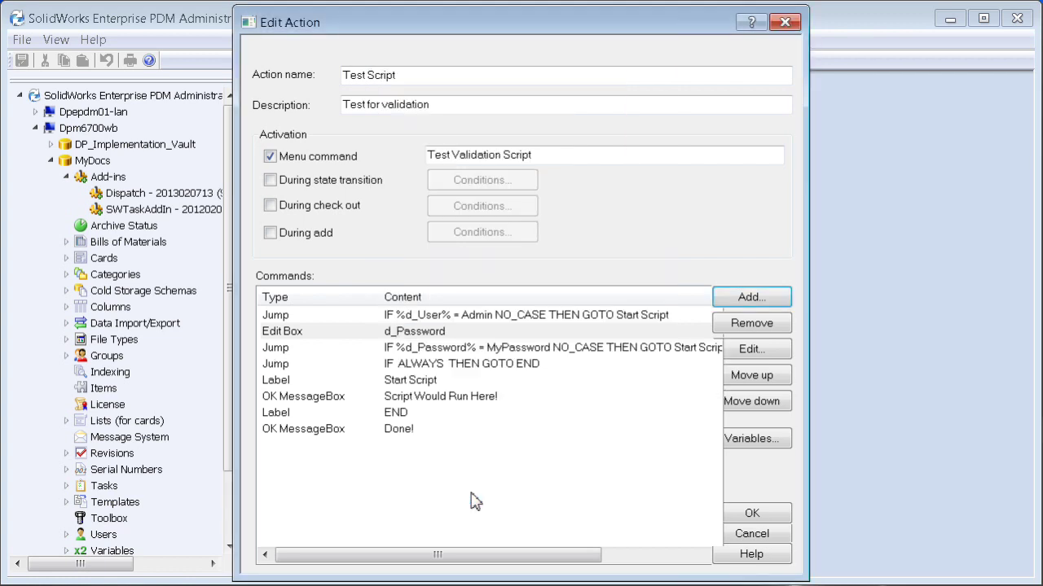
pyautogui.click(305, 349)
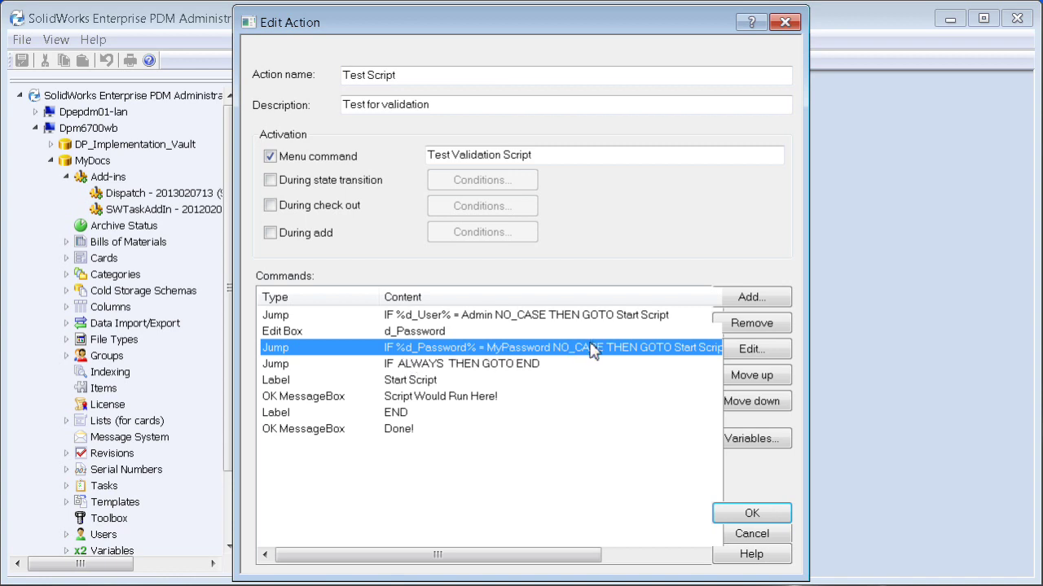
# - Add an OK MessageBox reading 'You must be the admin or enter the correct password to run this script.'
pyautogui.click(749, 298)
pyautogui.click(627, 302)
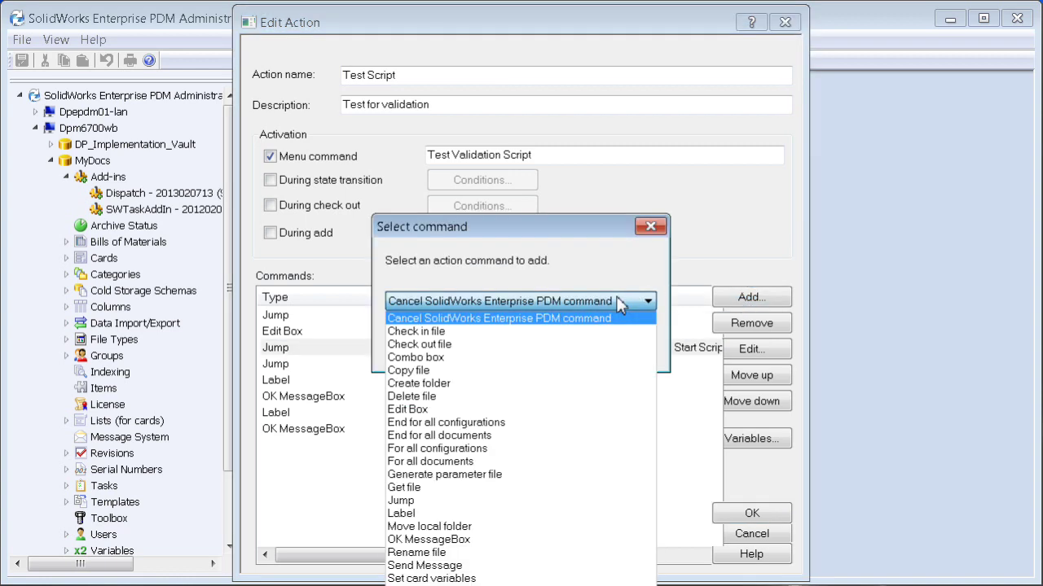
pyautogui.click(456, 540)
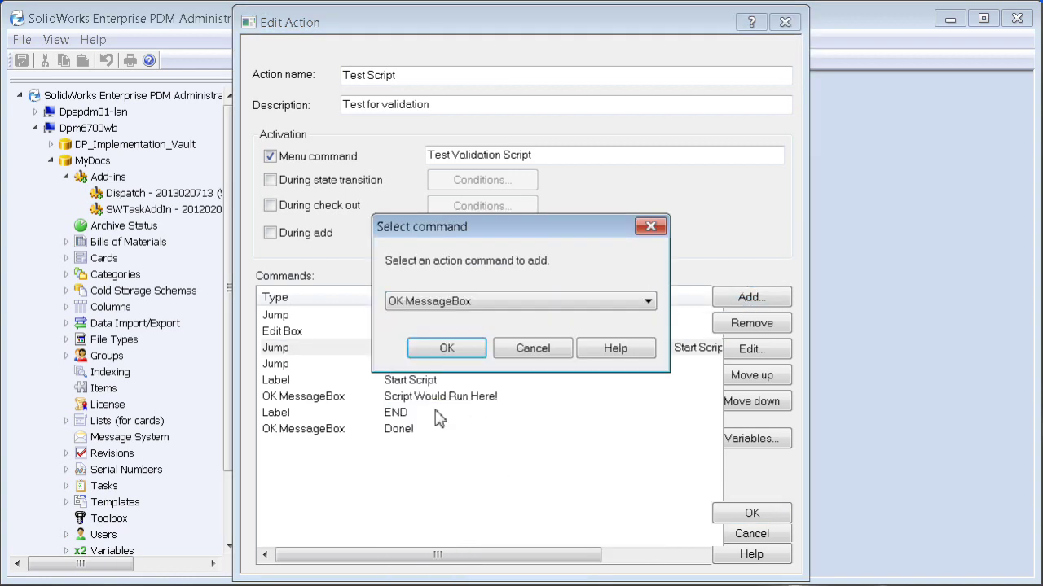
pyautogui.click(447, 350)
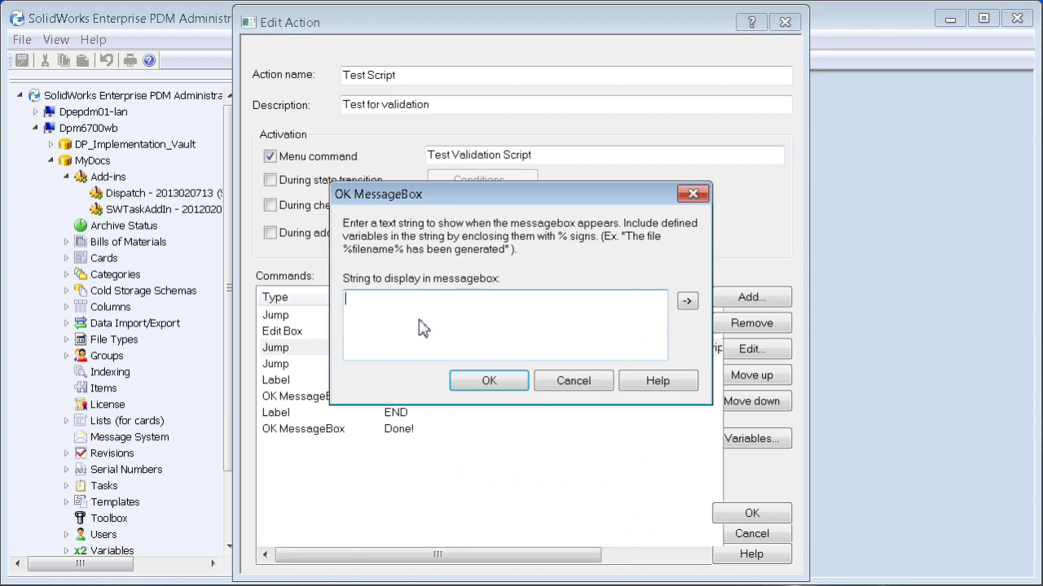
pyautogui.write('You must be')
pyautogui.press('BackSpace')
pyautogui.write('be the admin or enter the correct password to run ')
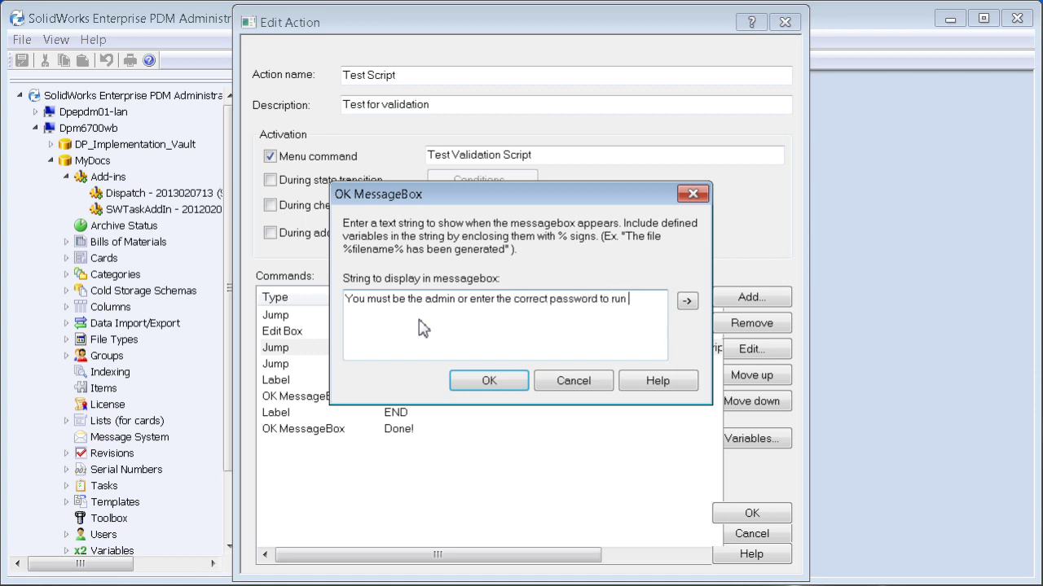
pyautogui.write('this script.')
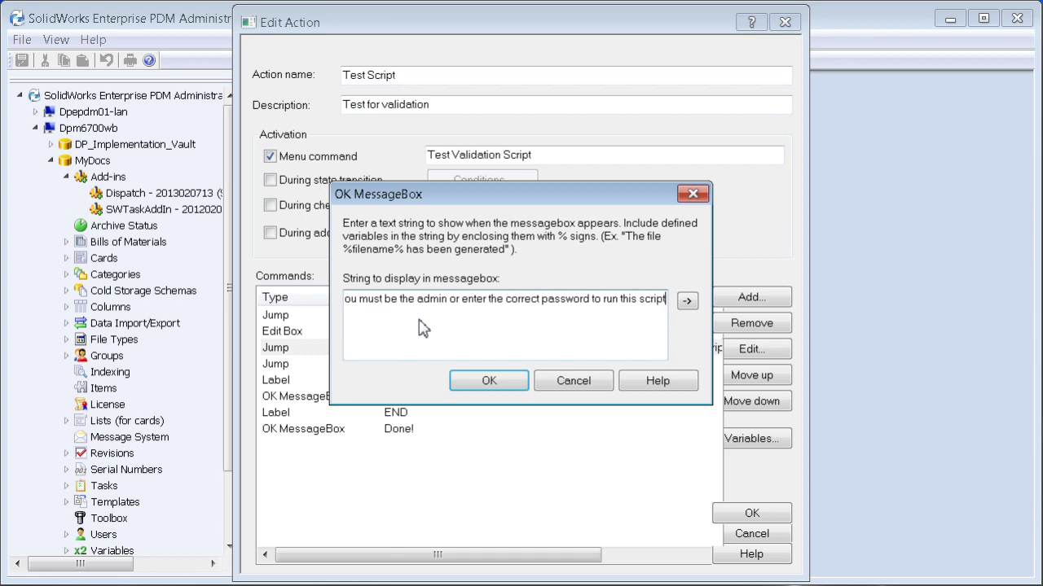
pyautogui.click(477, 383)
# - Save the Test Script changes and close the installed actions list
pyautogui.click(503, 366)
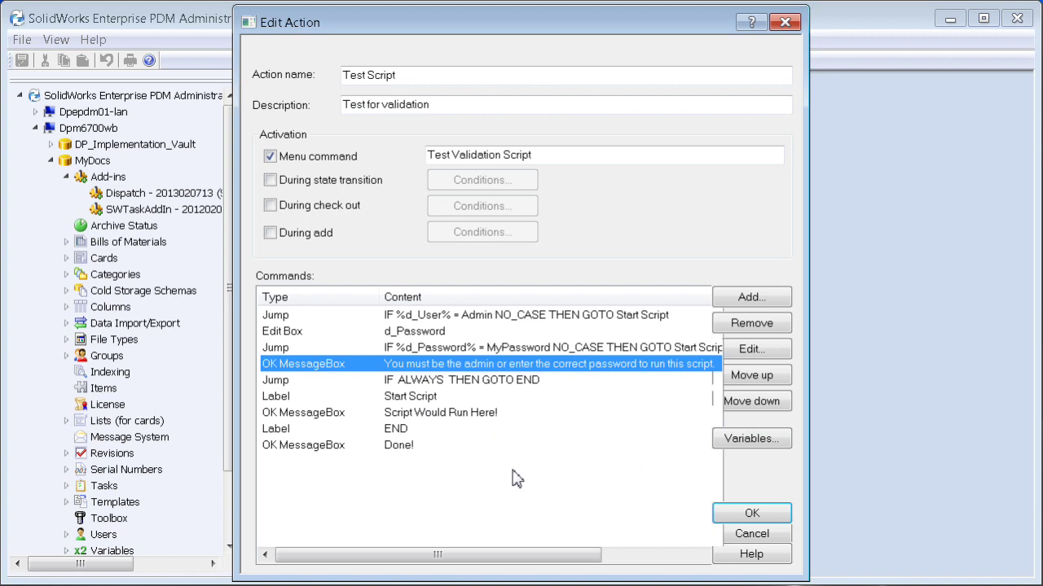
pyautogui.click(784, 516)
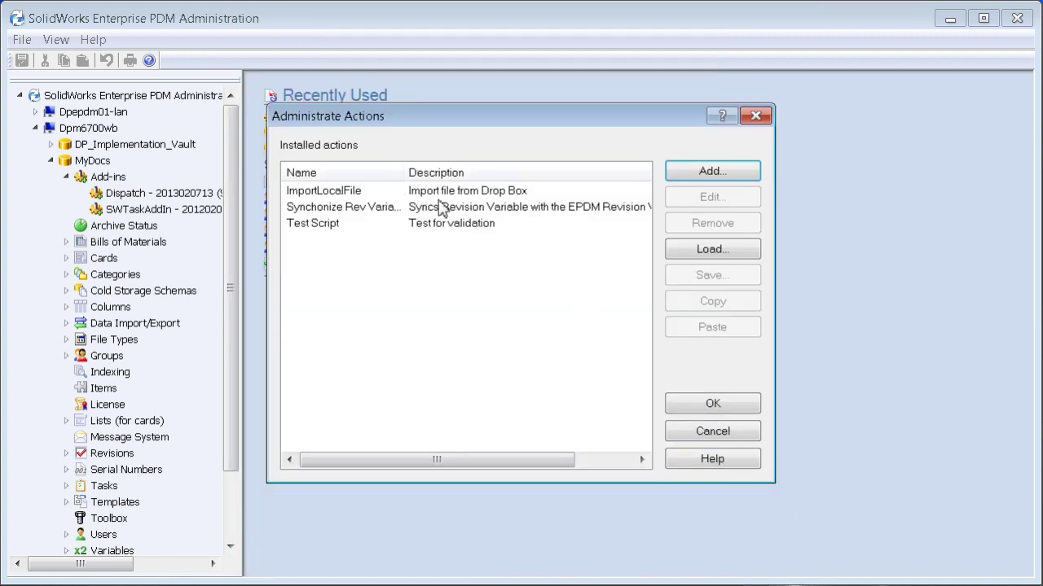
pyautogui.click(735, 411)
# - Run Test Validation Script in Temp with a wrong password, dismissing the admin-or-password warning and Done!
pyautogui.click(736, 414)
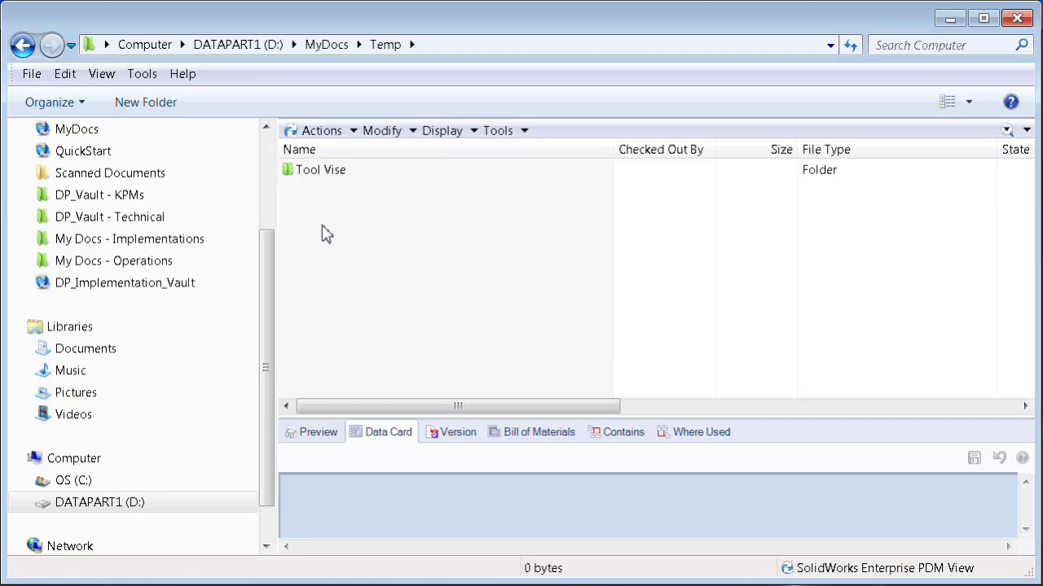
pyautogui.rightClick(323, 236)
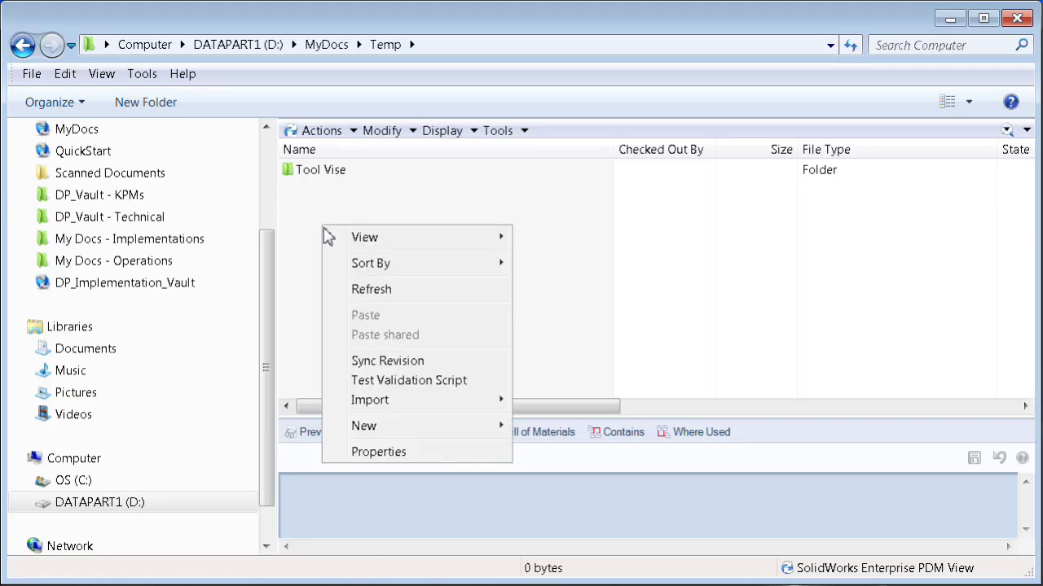
pyautogui.click(445, 380)
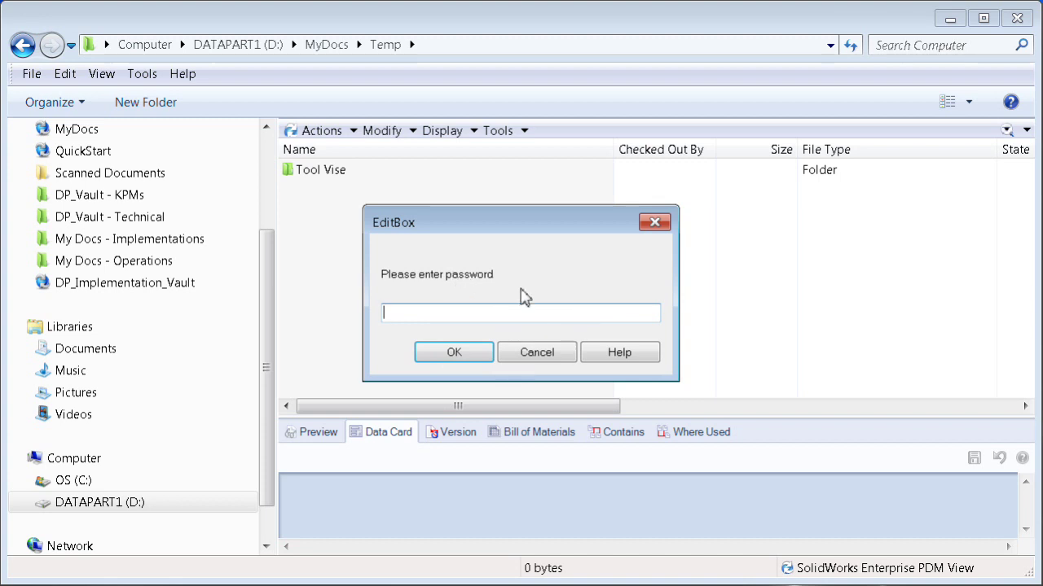
pyautogui.write('dsfsdf')
pyautogui.click(454, 353)
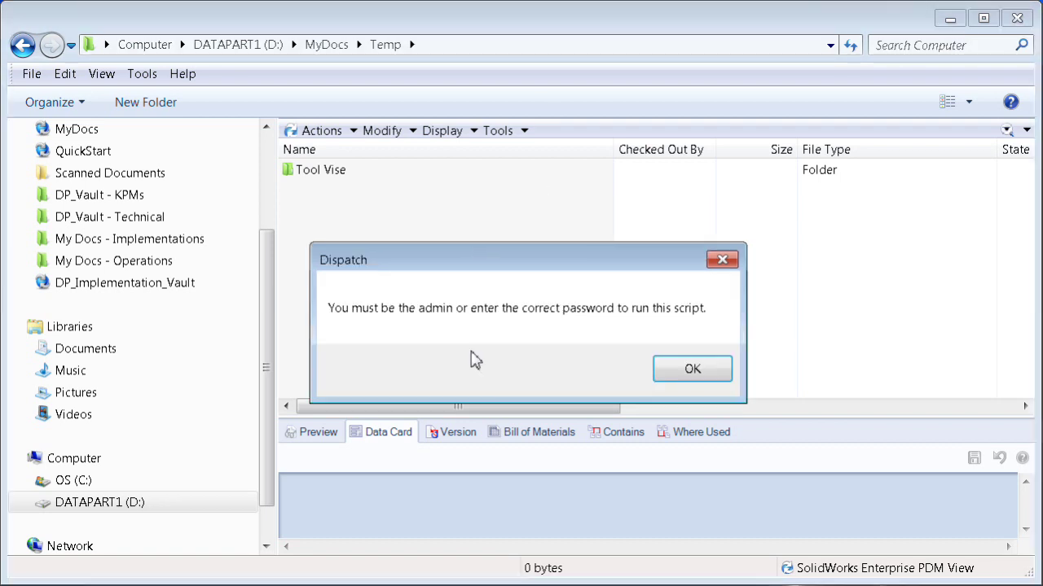
pyautogui.click(711, 368)
pyautogui.click(544, 369)
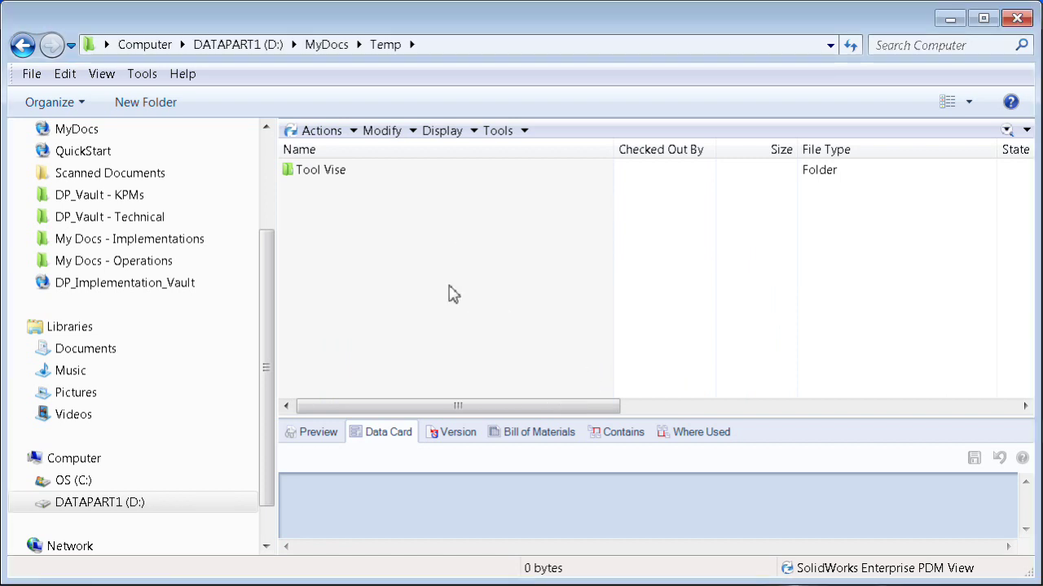
# - Rerun Test Validation Script with the correct password, dismissing 'Script Would Run Here!' and 'Done!'
pyautogui.rightClick(305, 220)
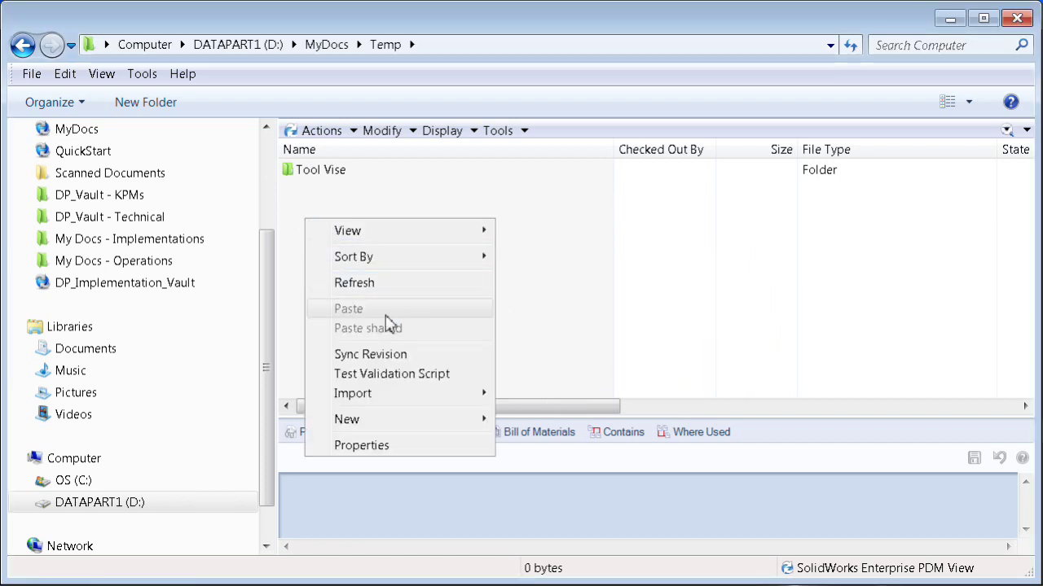
pyautogui.moveTo(423, 420)
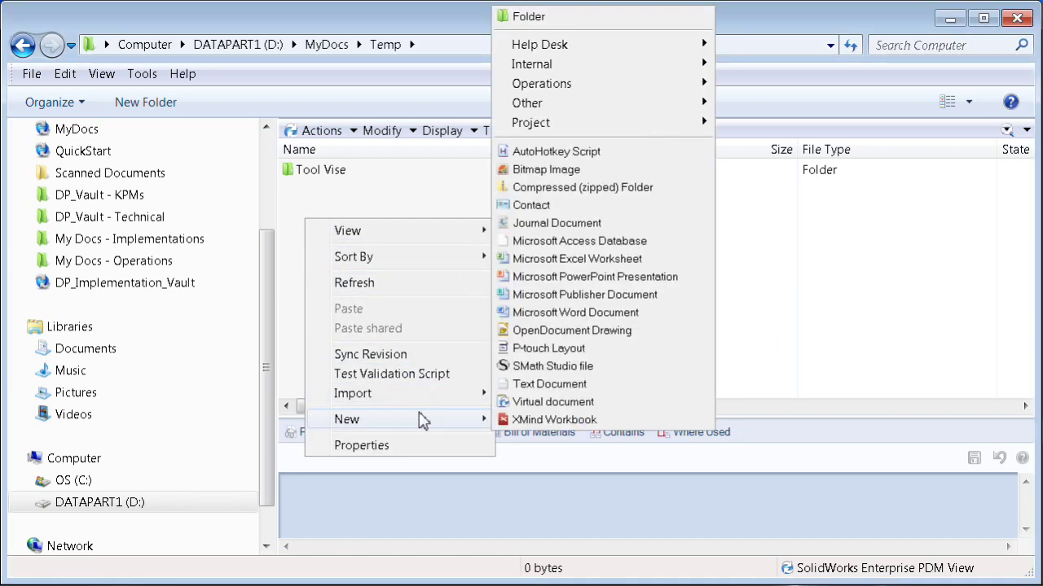
pyautogui.click(421, 376)
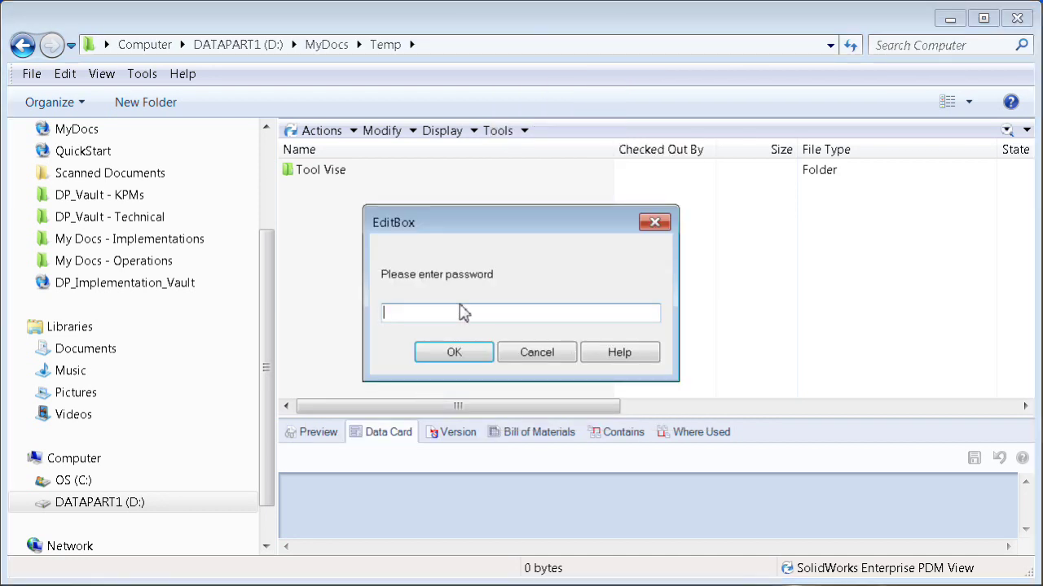
pyautogui.write('MyPassword')
pyautogui.click(464, 352)
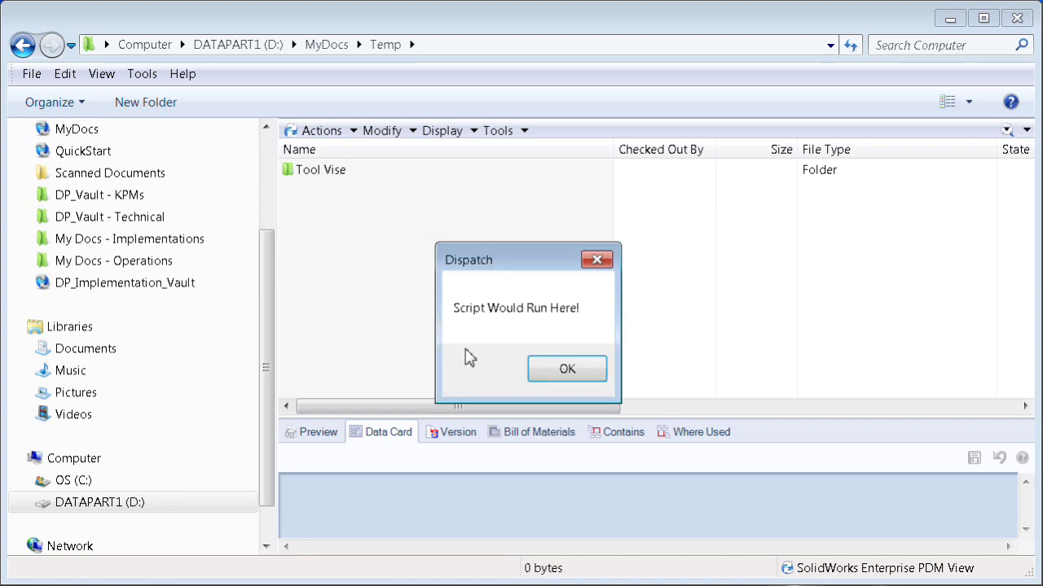
pyautogui.click(575, 371)
pyautogui.click(576, 371)
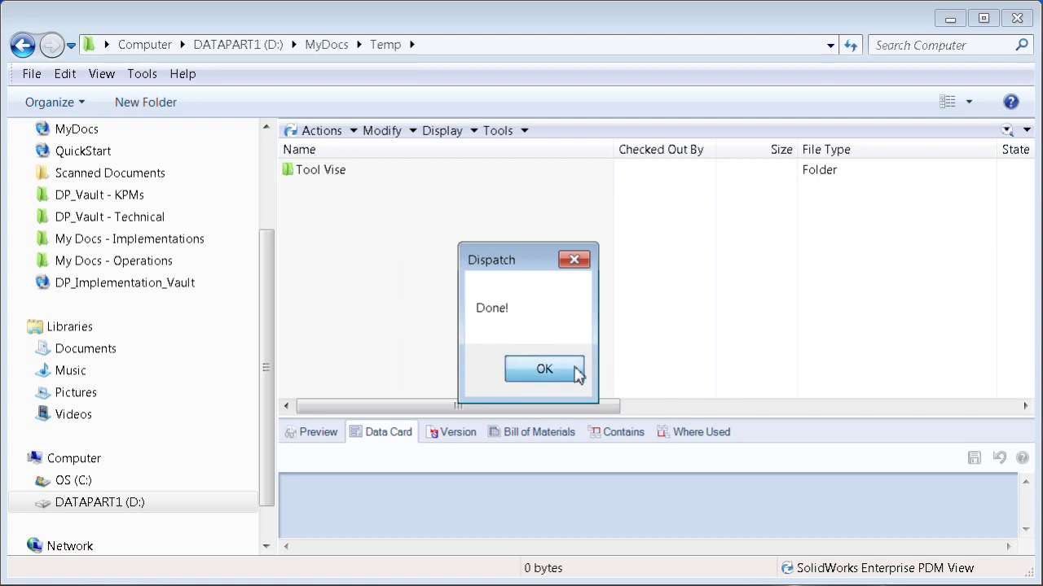